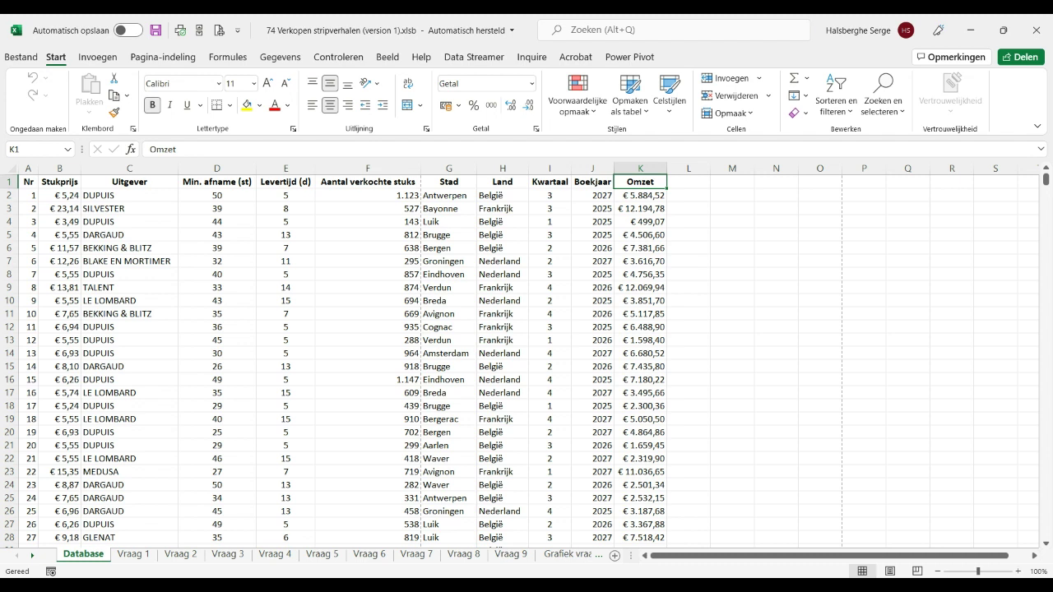
Inspect the Omzet formula in cell K2 without changing it
key("Down")
key("F2")
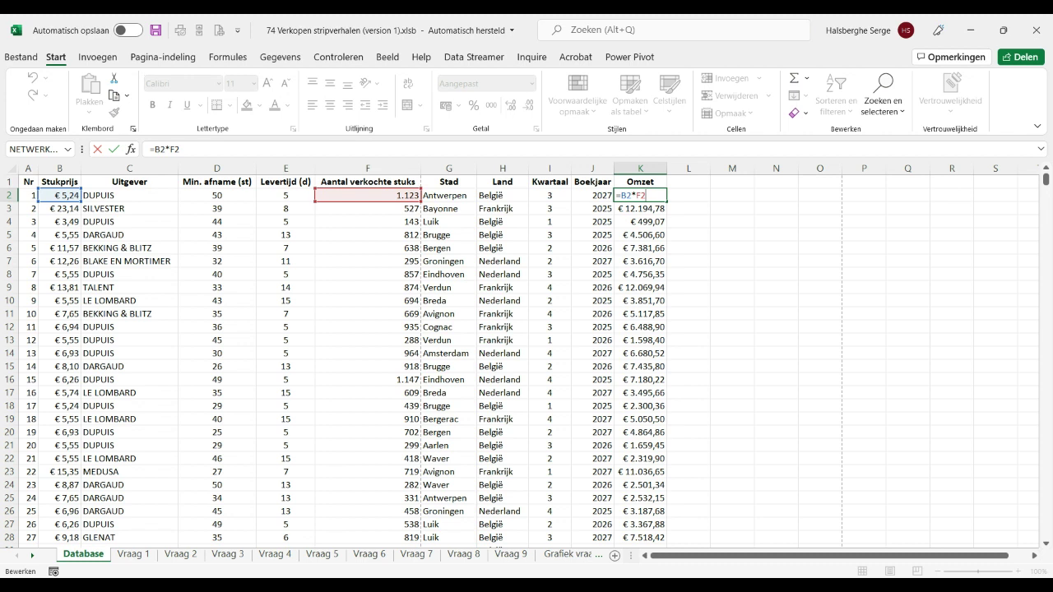
key("Escape")
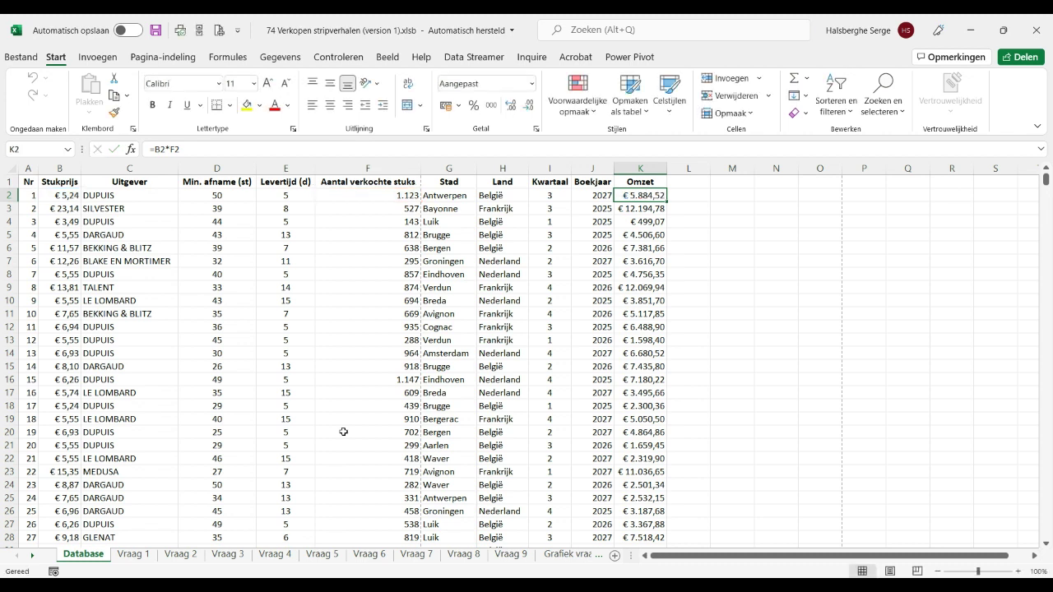
Create a pivot table on a new sheet summing Omzet with Uitgever as rows
left_click(361, 334)
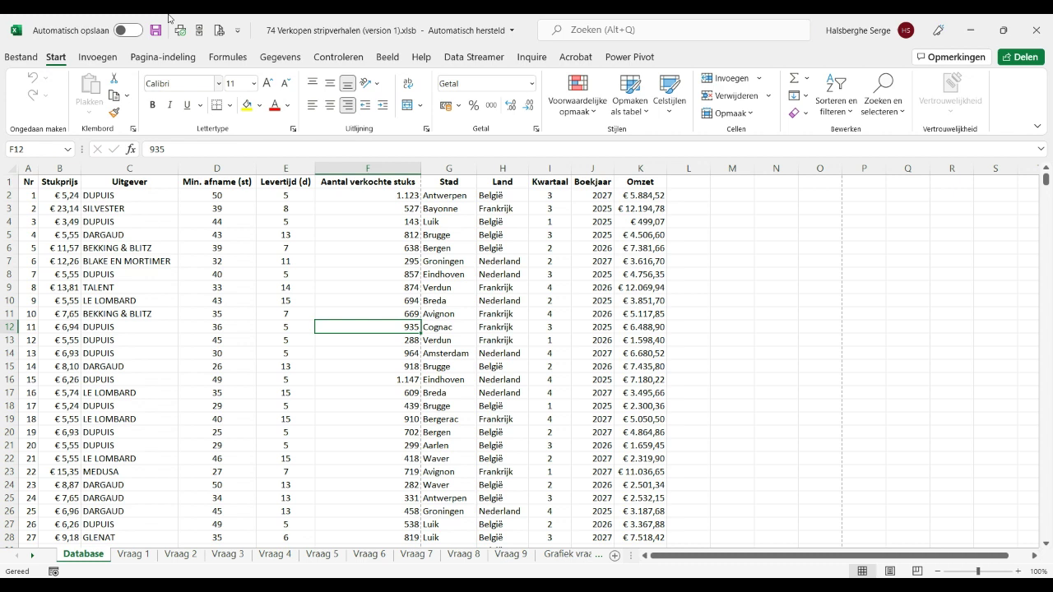
left_click(97, 56)
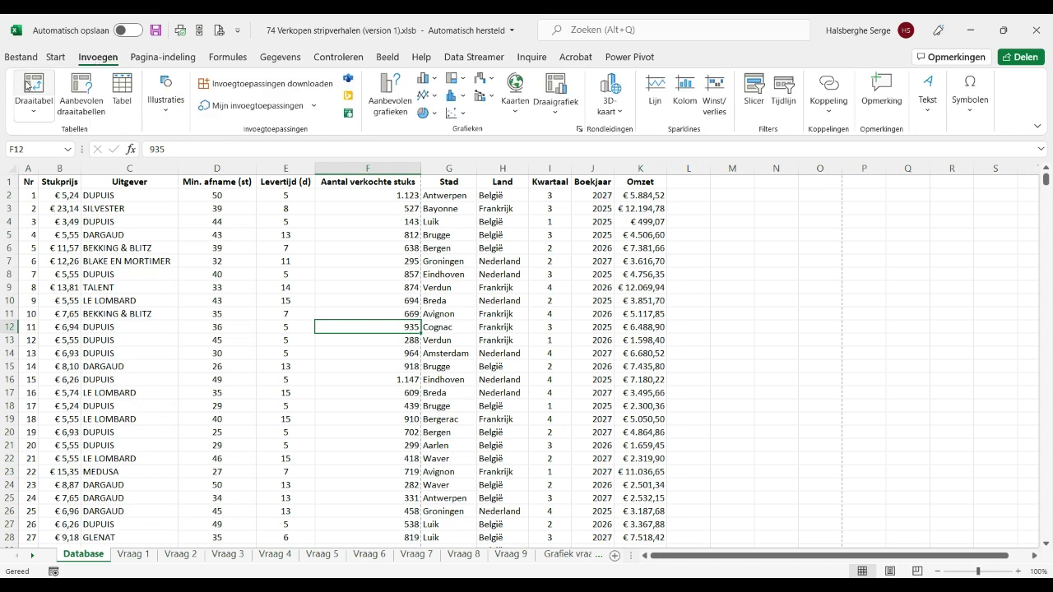
left_click(28, 85)
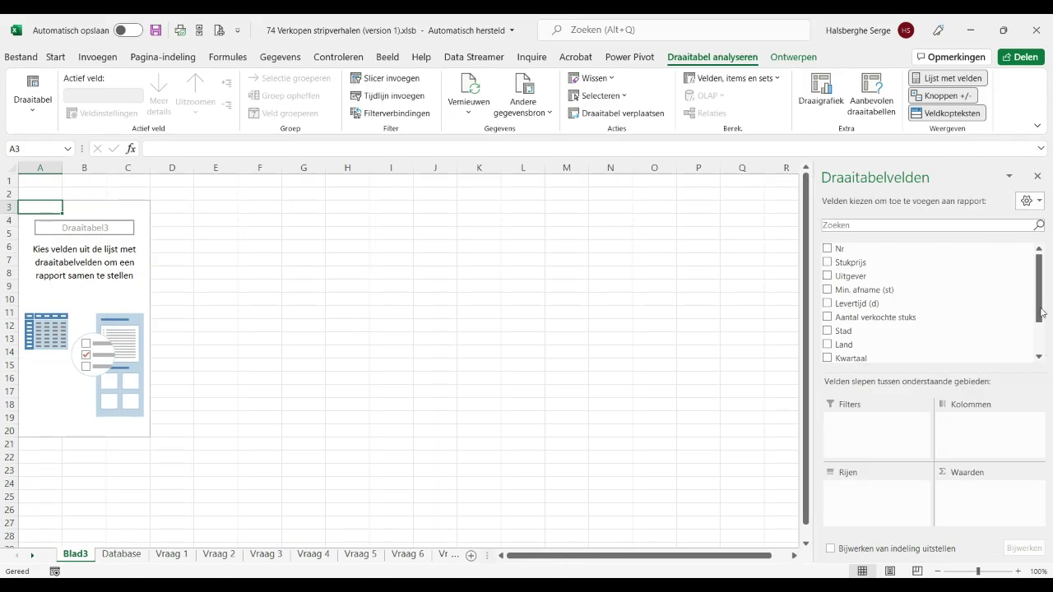
left_click_drag(1042, 311, 1040, 354)
mouse_move(847, 336)
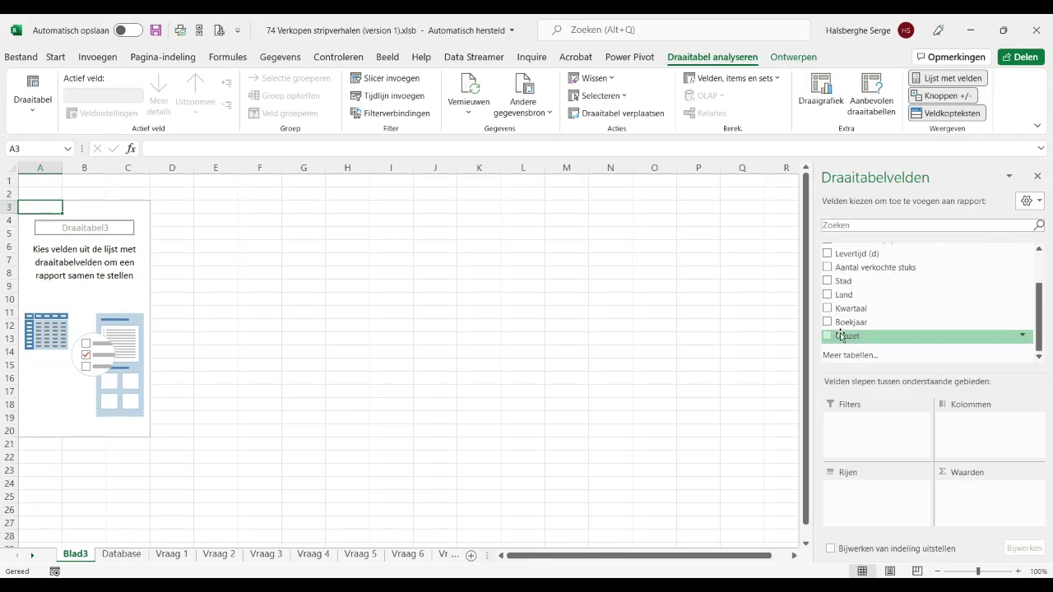
left_click_drag(843, 343, 987, 505)
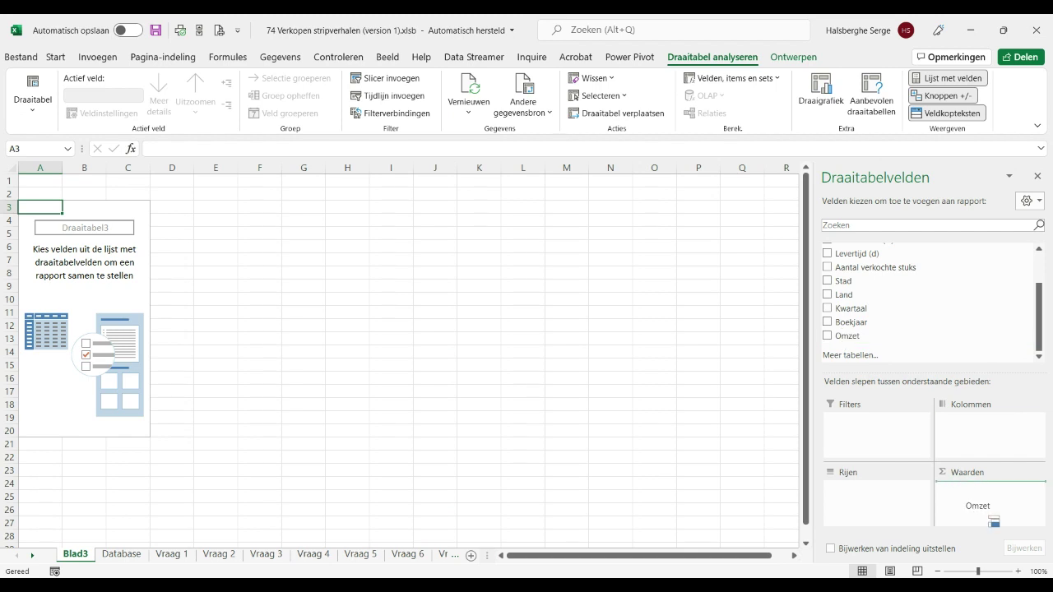
left_click_drag(1039, 311, 1039, 232)
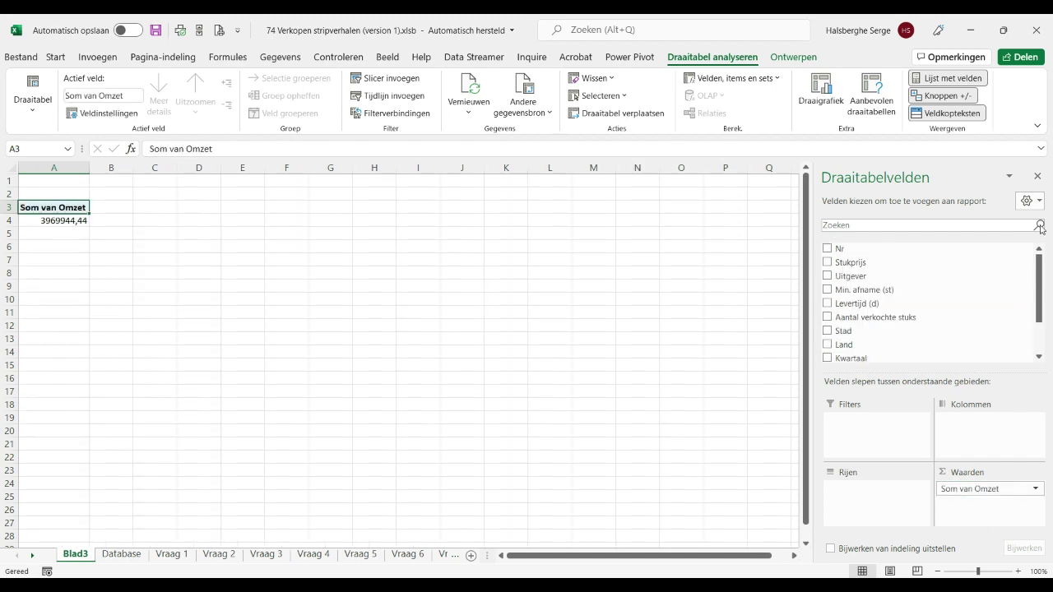
left_click_drag(867, 276, 877, 503)
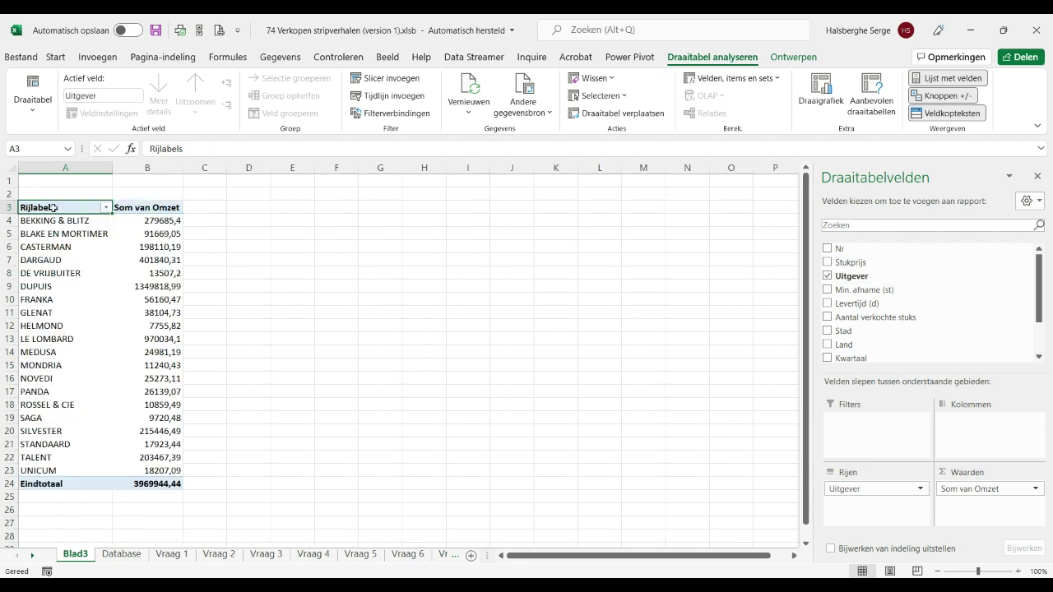
Rename the row header to 'Uitgever' and select the Omzet totals B4:B24
type("Uitgever")
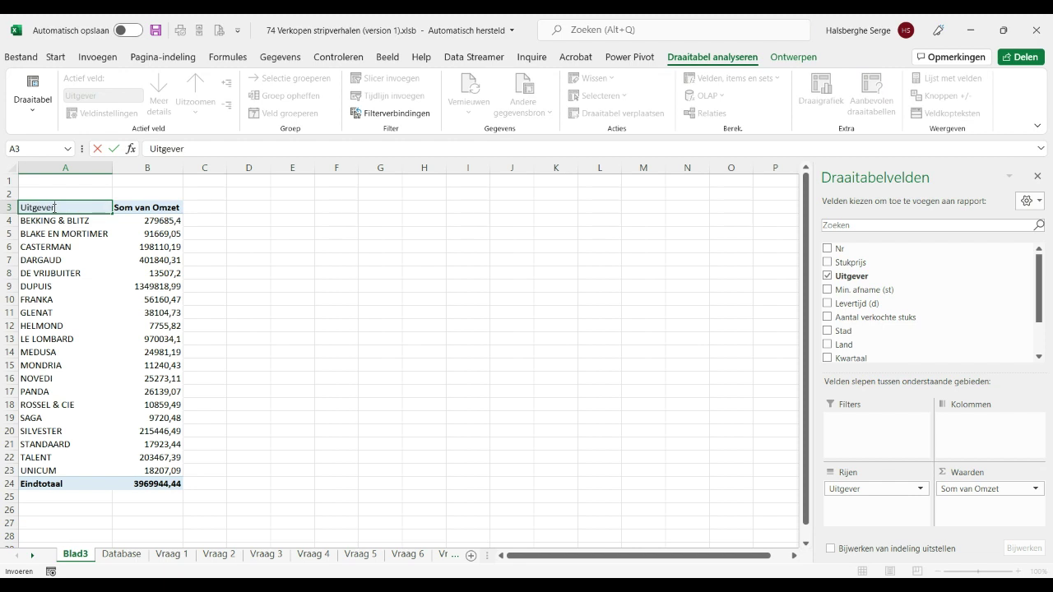
key("Return")
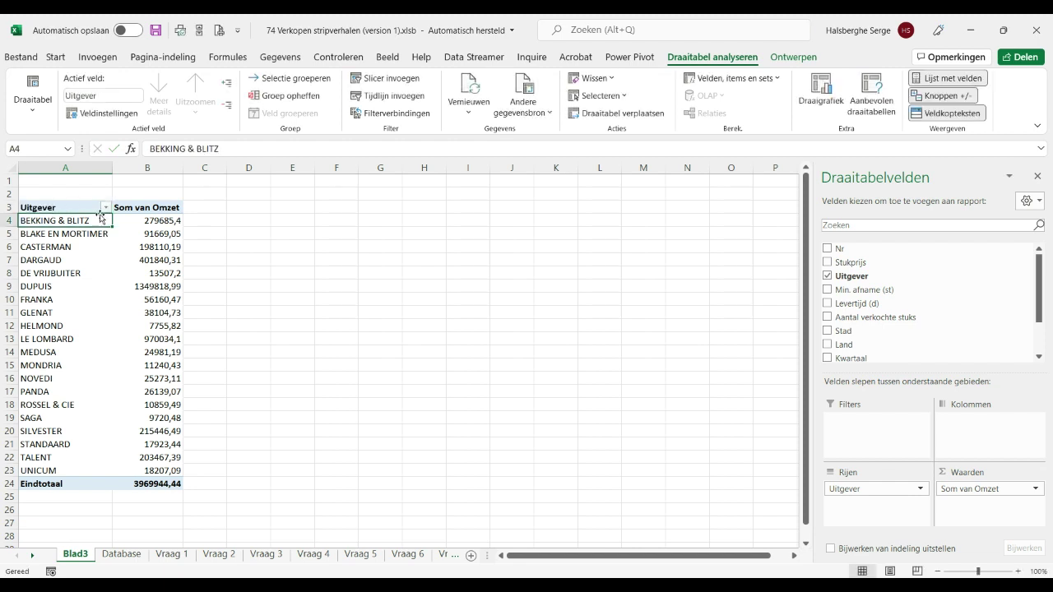
left_click(148, 221)
left_click_drag(148, 221, 148, 484)
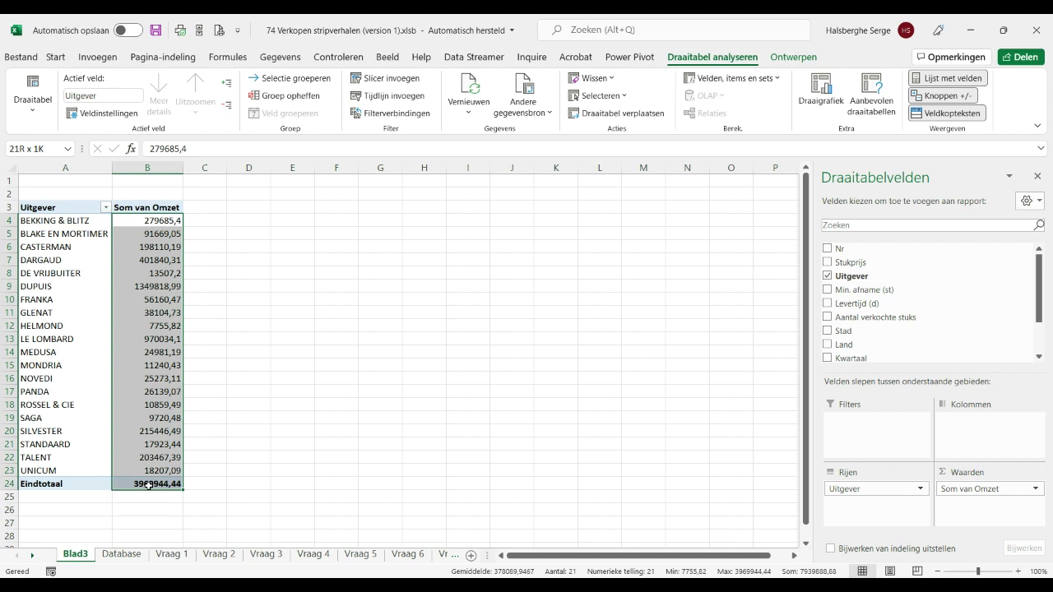
Apply the euro accounting format to the Omzet totals and sort Uitgever A to Z
left_click(56, 57)
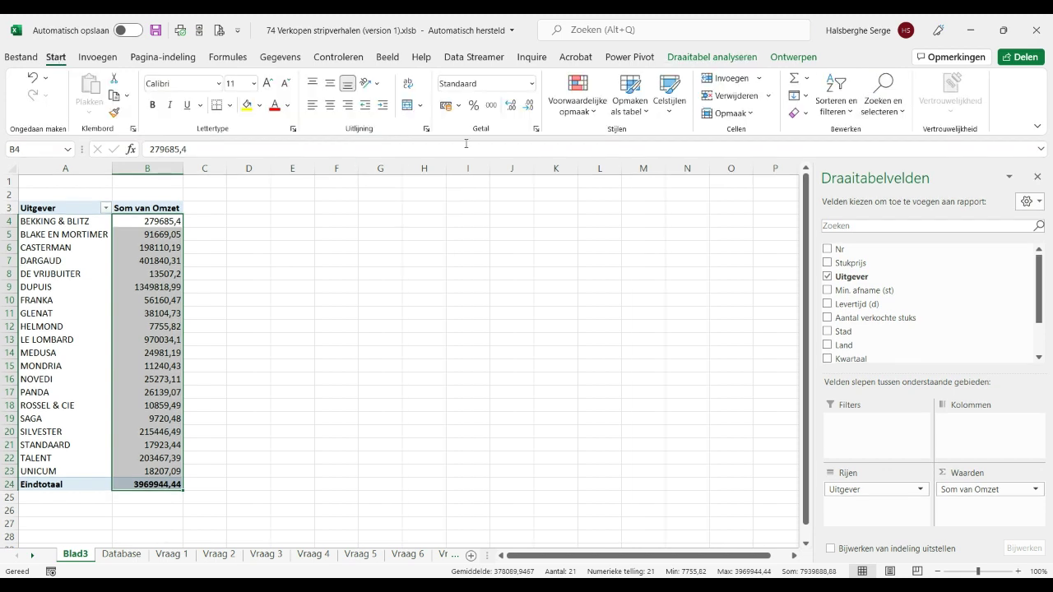
left_click(445, 106)
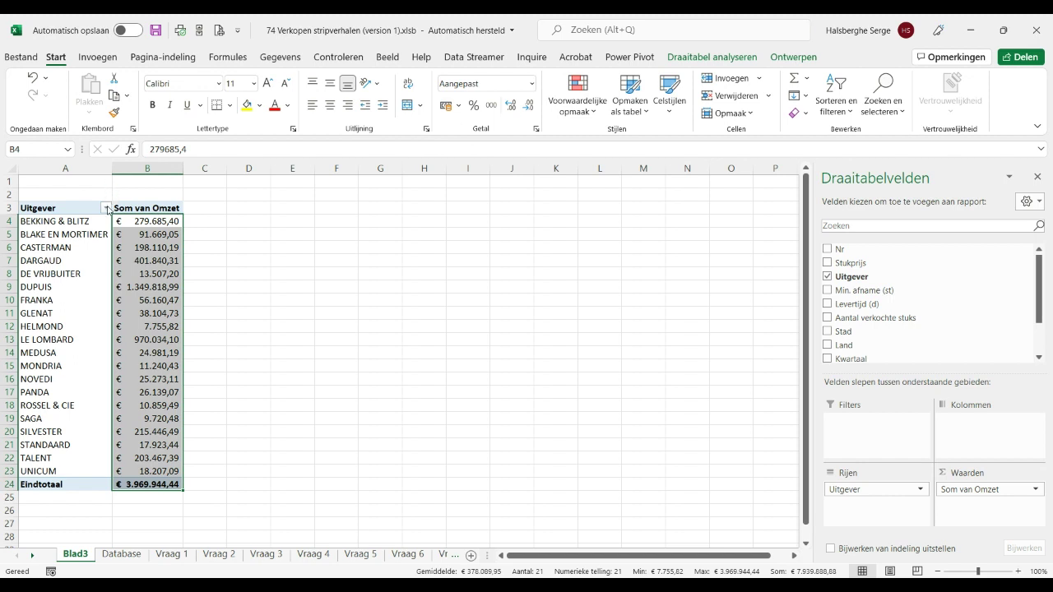
left_click(106, 208)
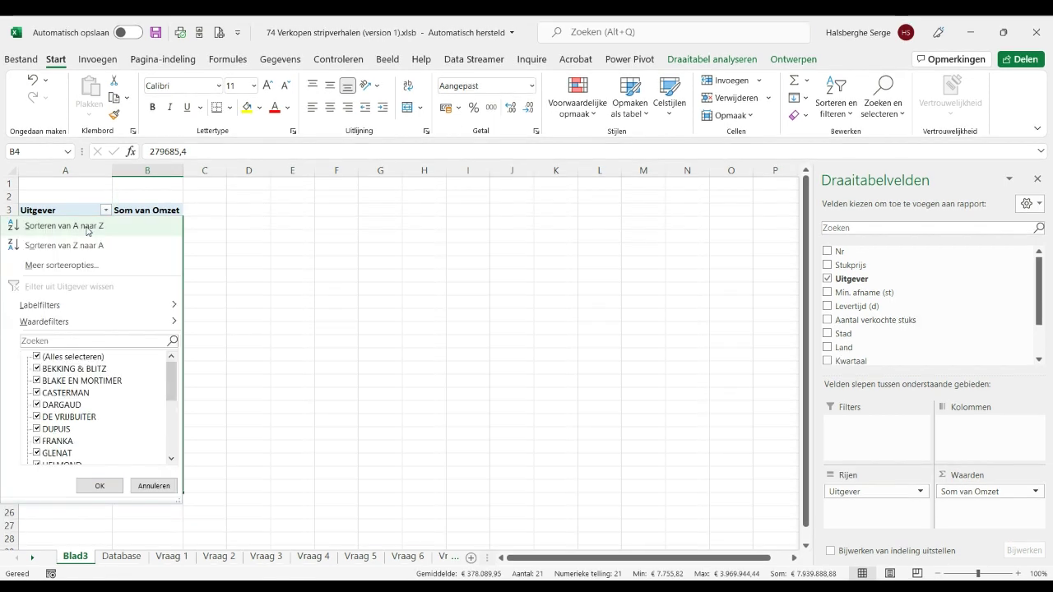
left_click(87, 230)
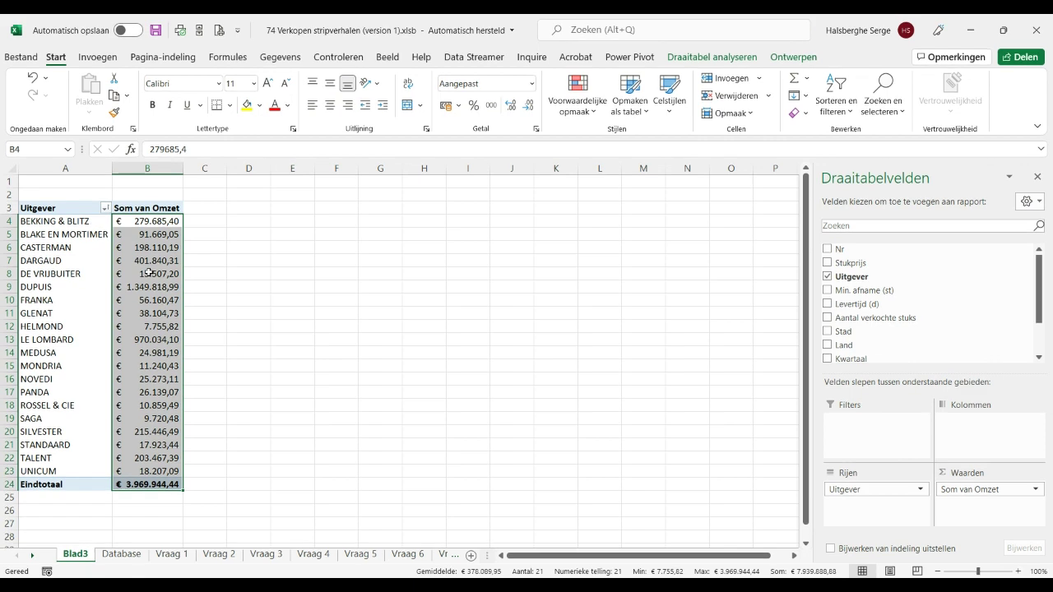
left_click(219, 237)
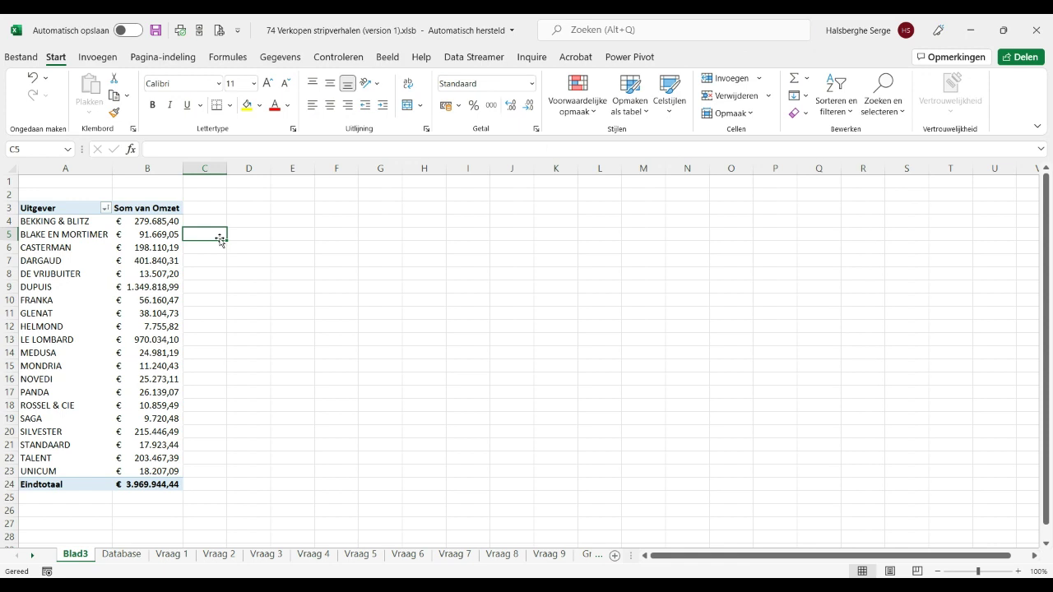
Open Vraag 2 and review the Stad filter options without changes
left_click(219, 559)
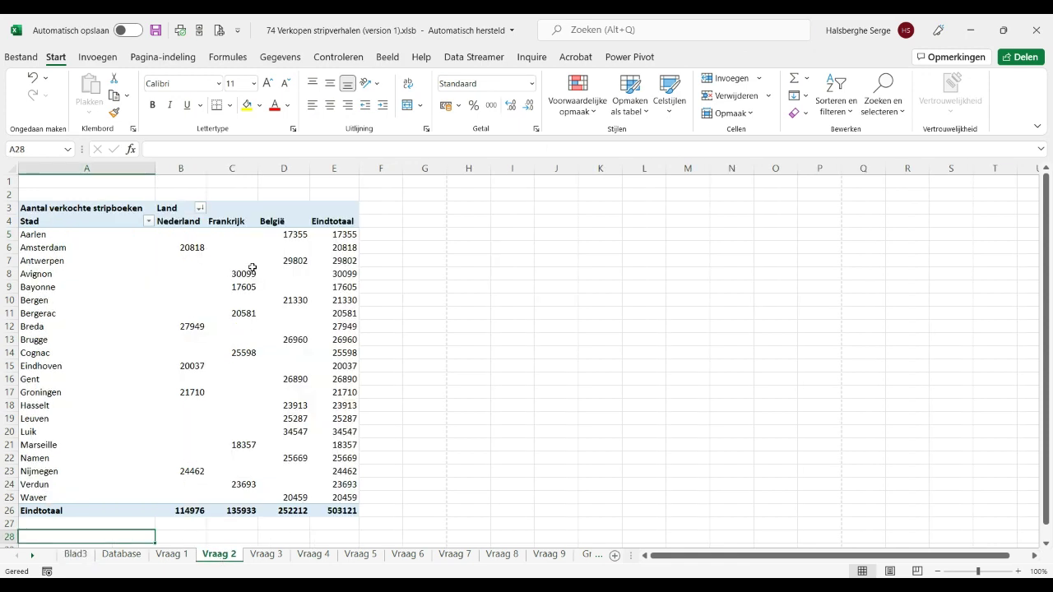
left_click(253, 271)
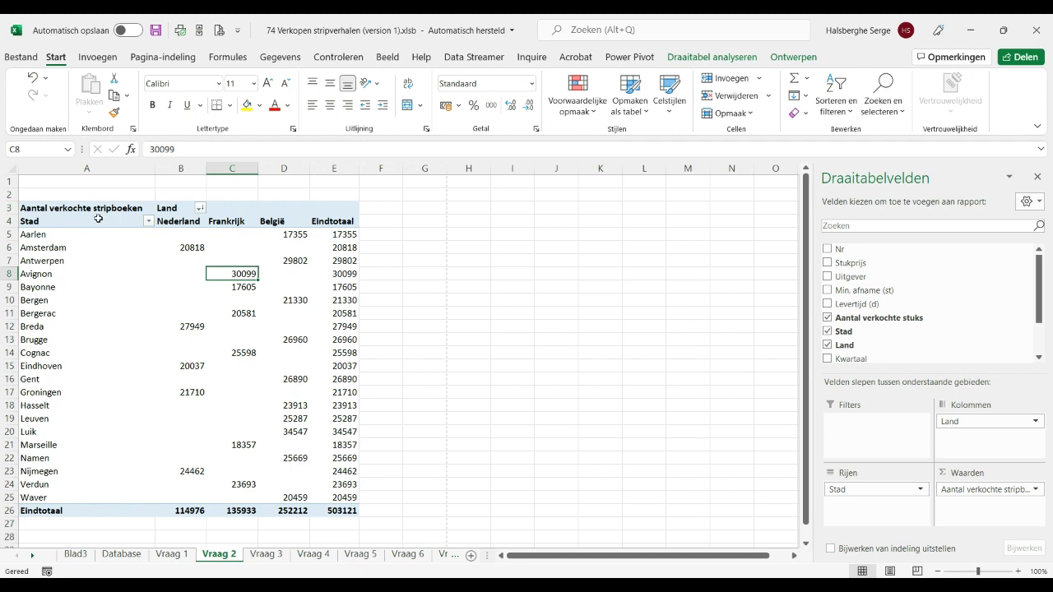
left_click(148, 222)
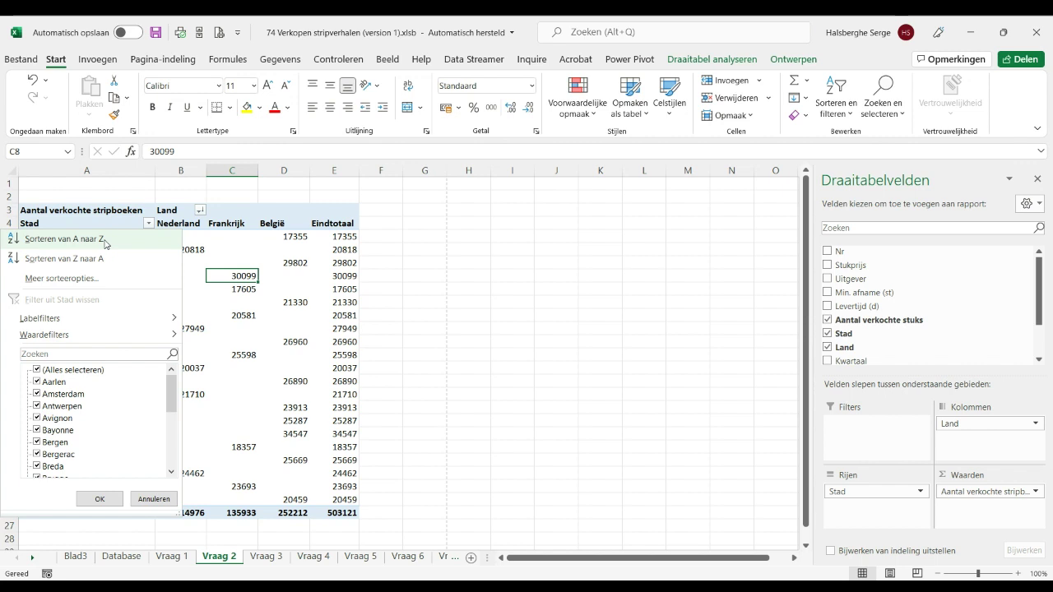
left_click(200, 208)
Review the Land filter options without changes, then switch to Vraag 3
left_click(200, 208)
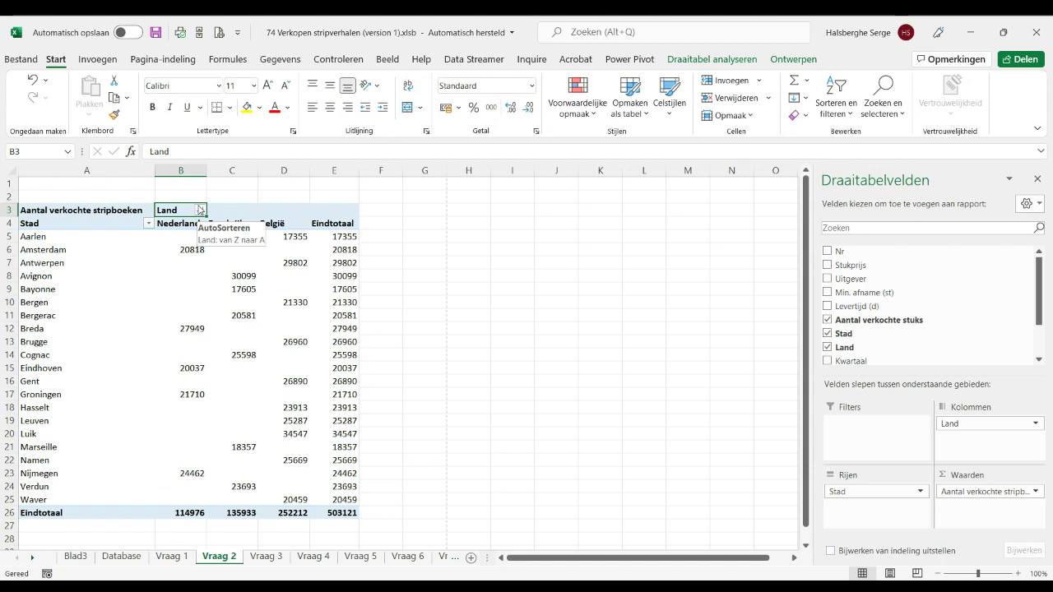
left_click(200, 209)
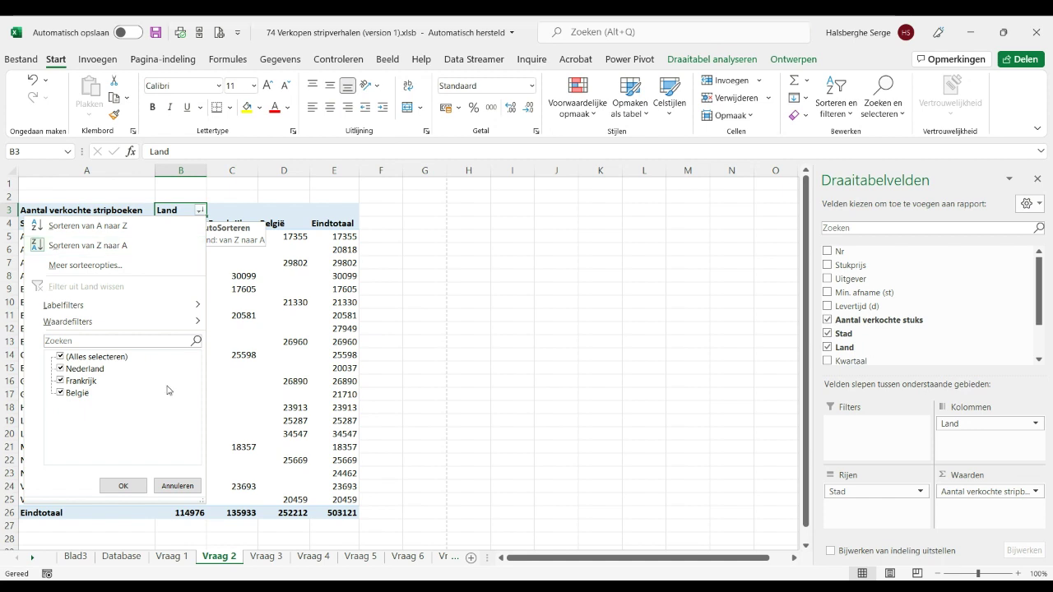
left_click(259, 556)
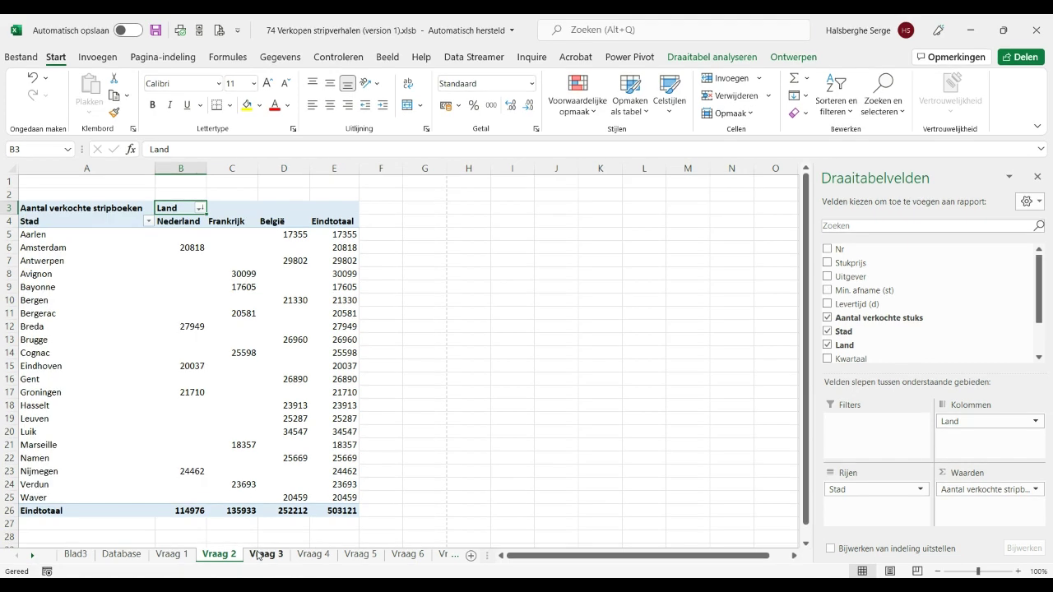
left_click(259, 556)
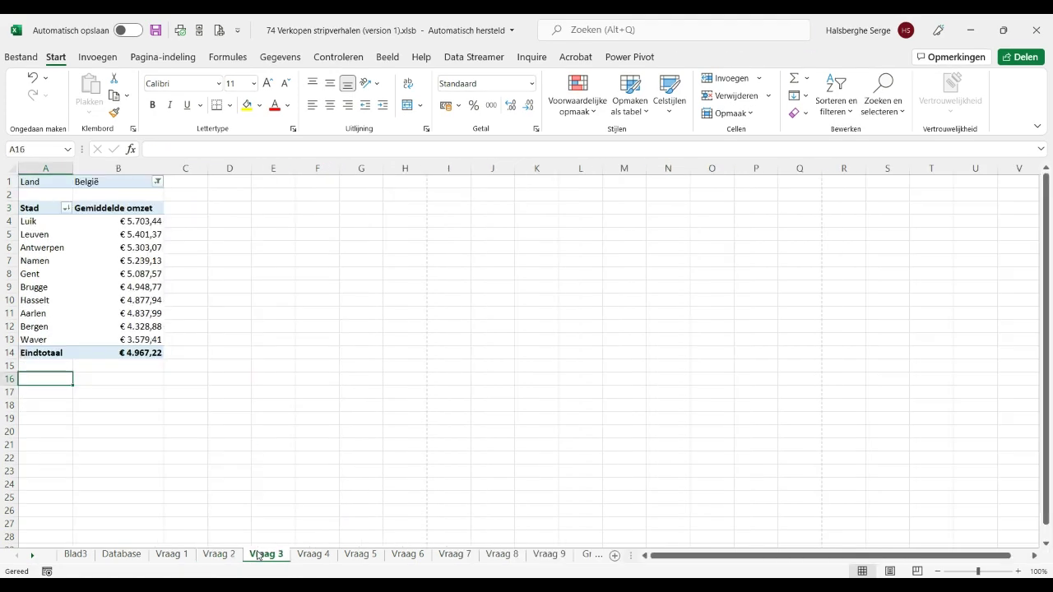
Check the Gemiddelde omzet value field settings in the Vraag 3 pivot, leaving them unchanged
left_click(109, 209)
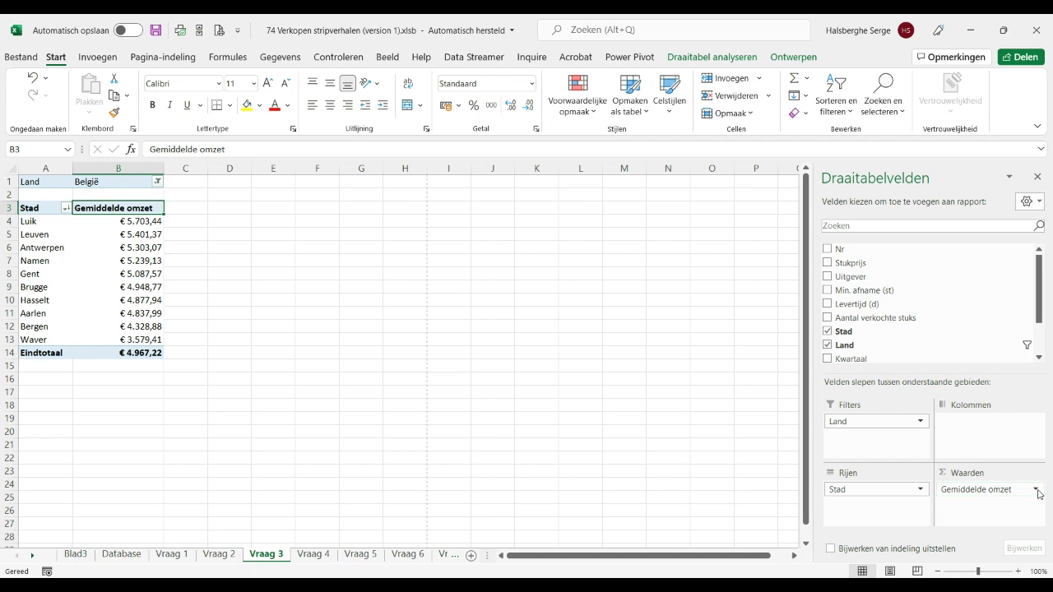
left_click(1037, 491)
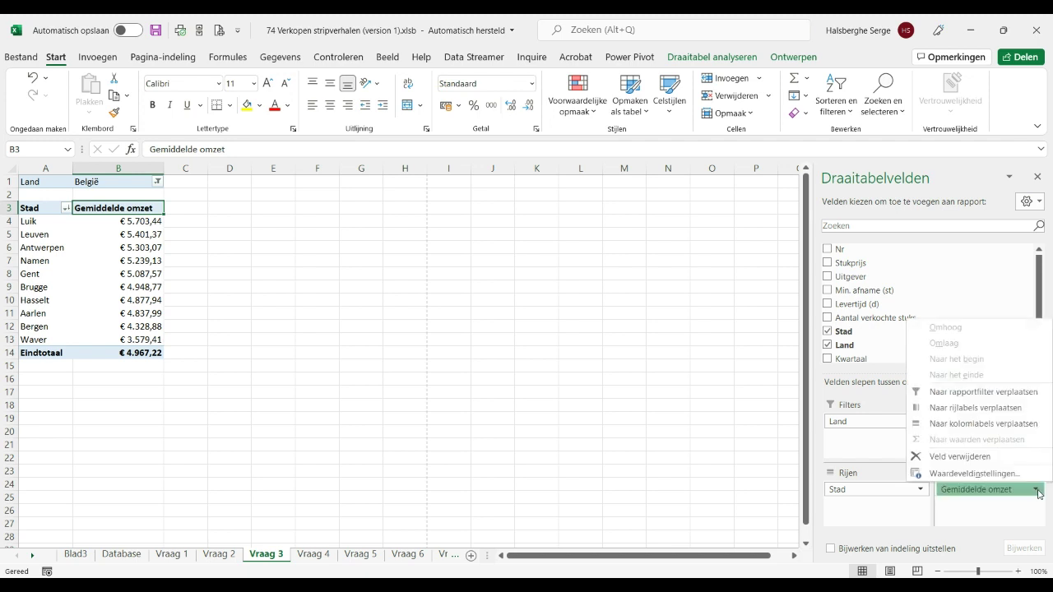
left_click(1004, 476)
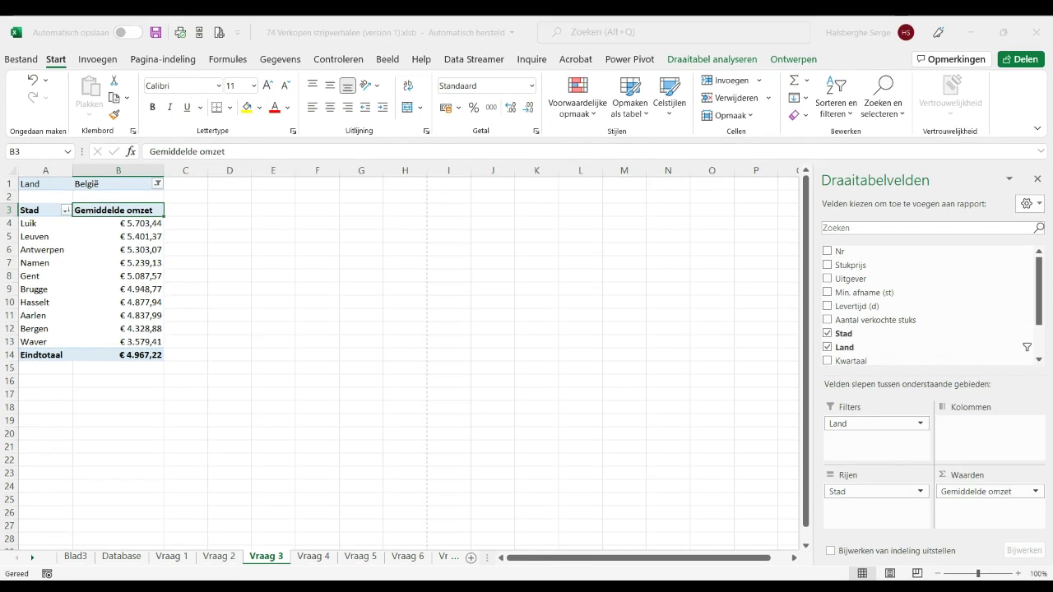
left_click(768, 397)
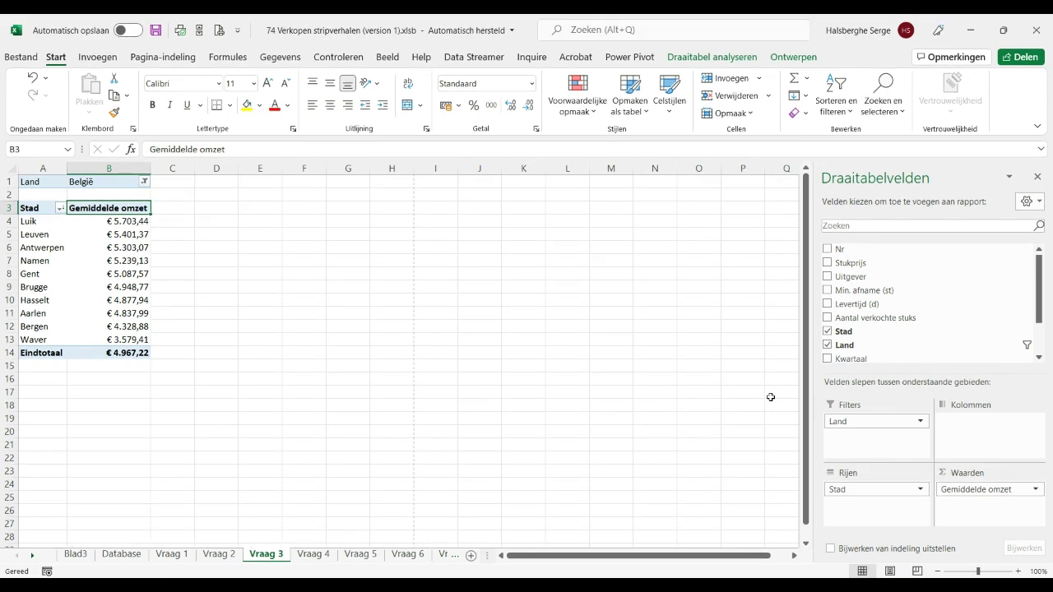
Sort the Stad rows descending by Gemiddelde omzet
left_click(59, 211)
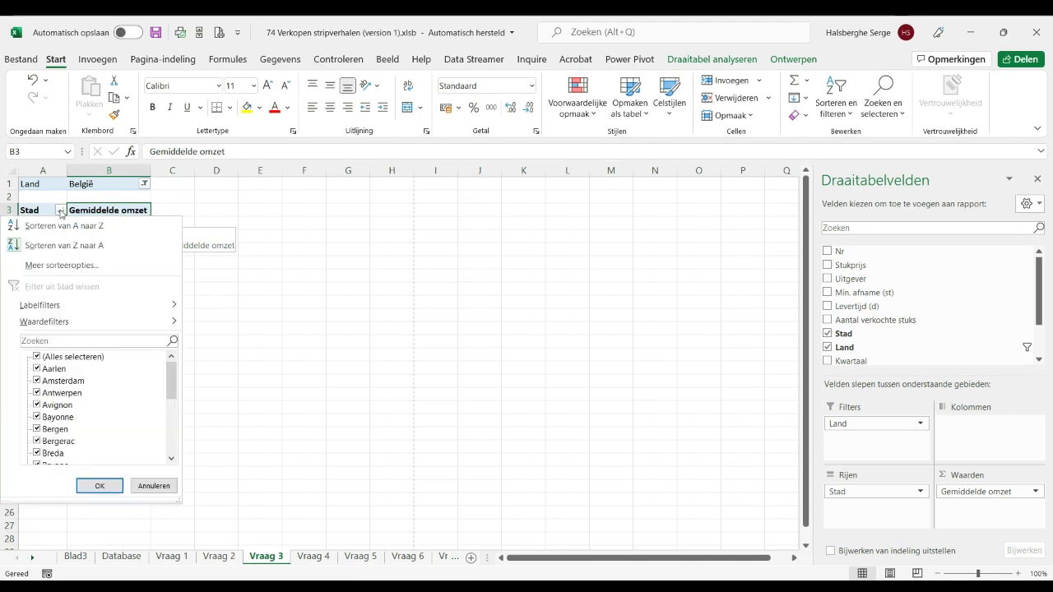
left_click(68, 266)
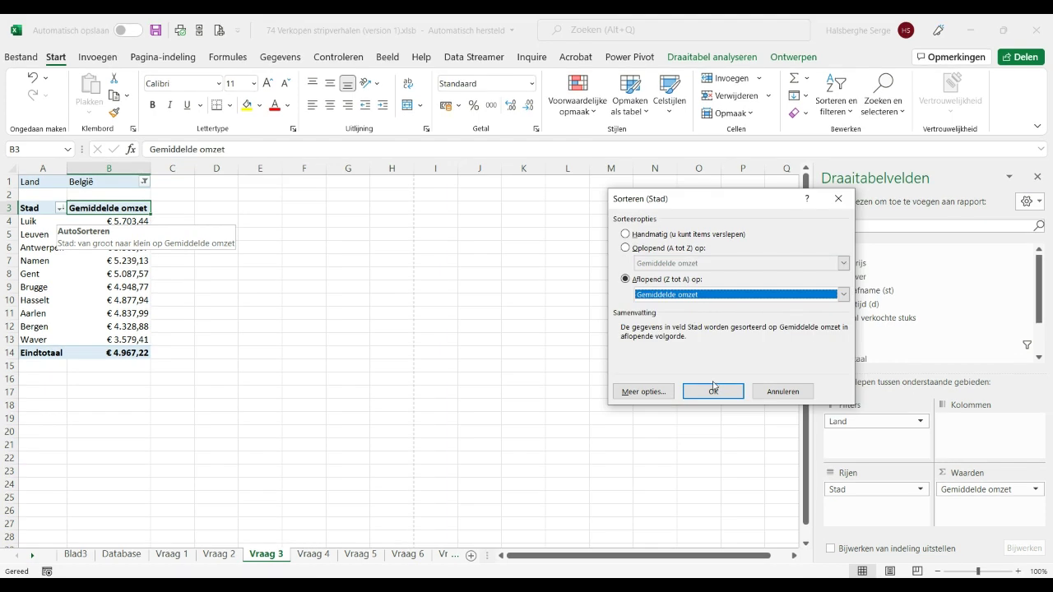
left_click(715, 392)
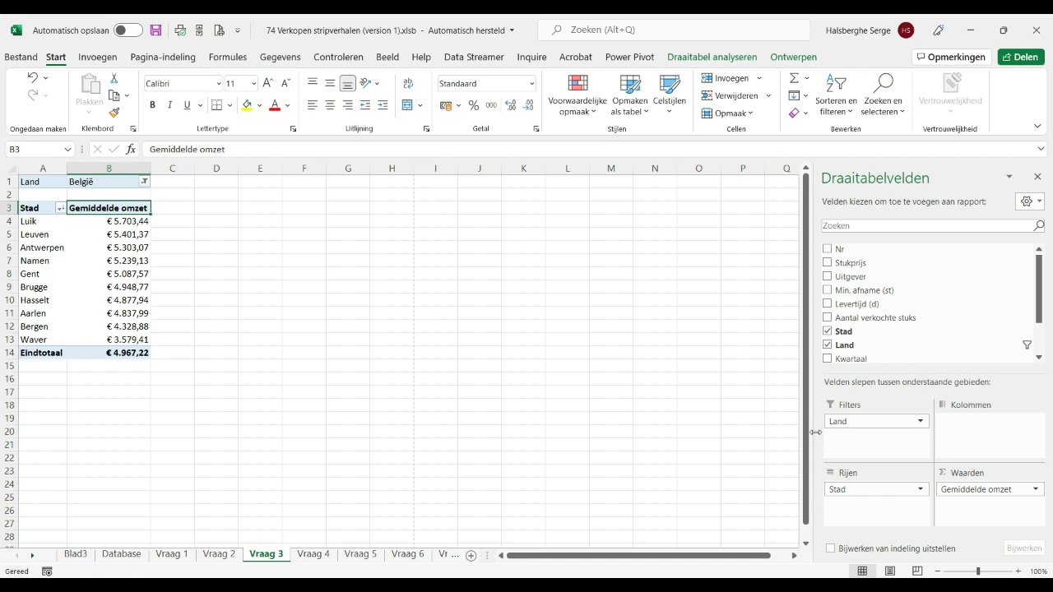
Filter the Land report filter to België, then switch to the Vraag 4 sheet
left_click(145, 180)
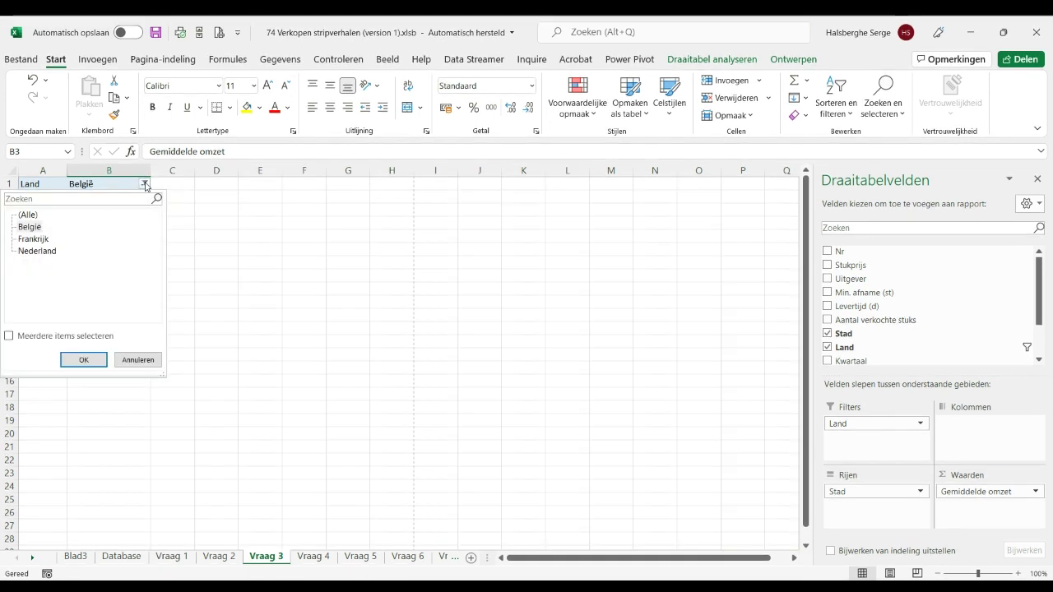
left_click(31, 227)
left_click(84, 359)
left_click(314, 556)
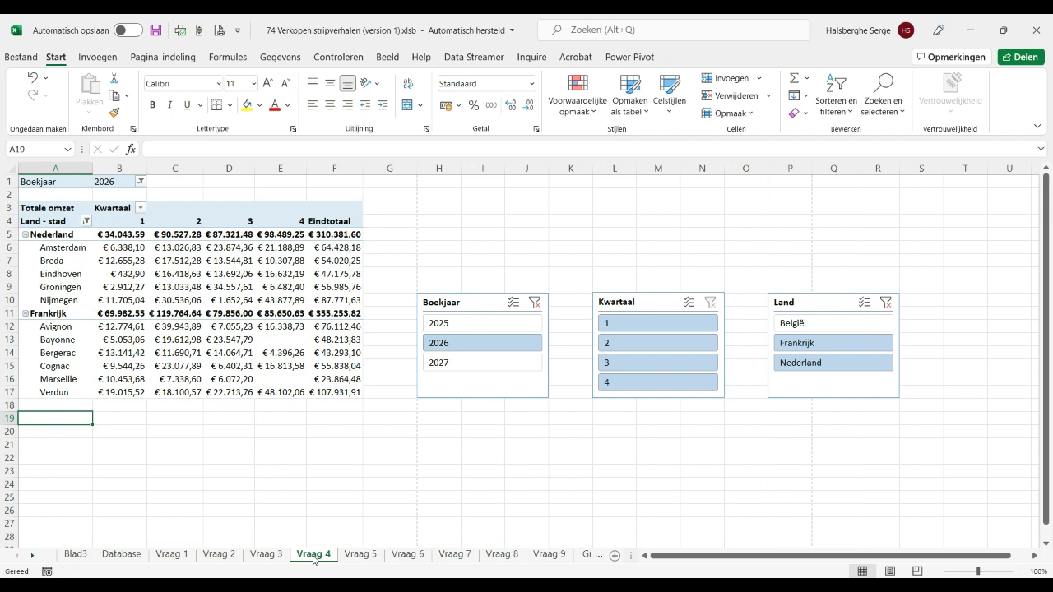
Insert a Land slicer and drag it below the Boekjaar and Kwartaal slicers
left_click(130, 253)
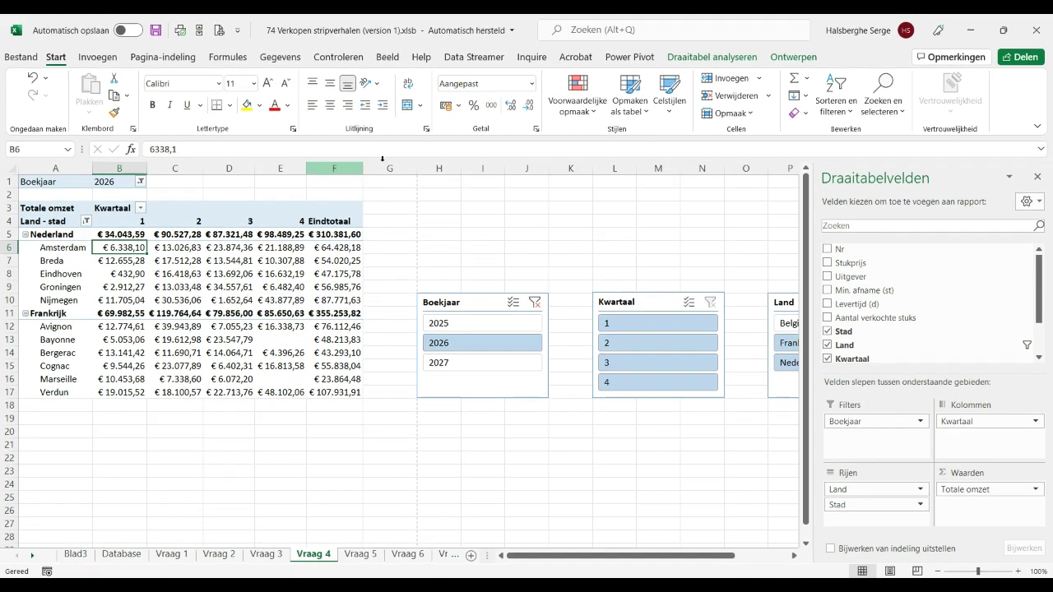
left_click(713, 57)
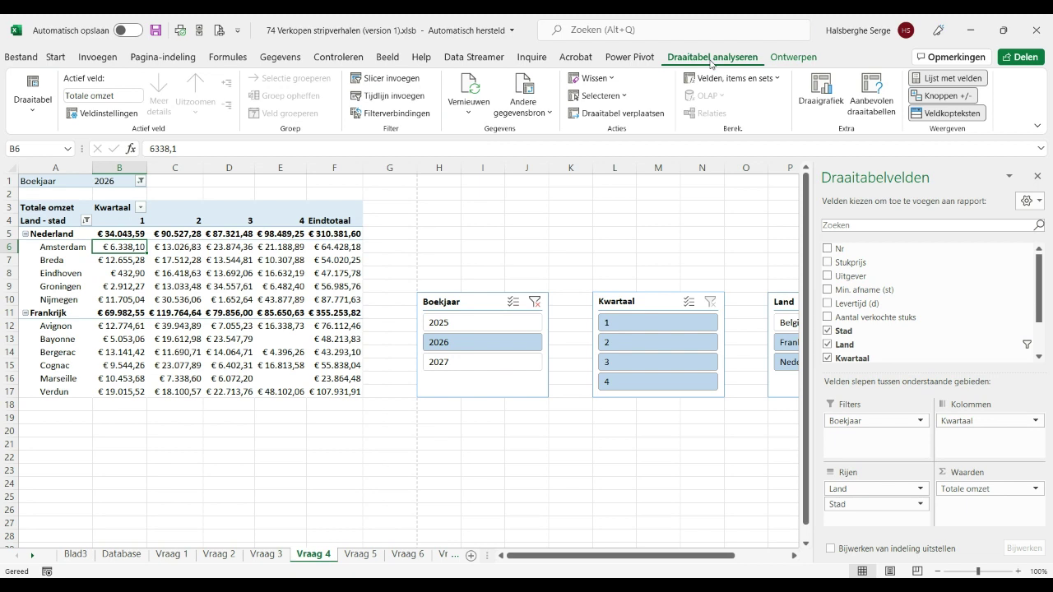
left_click(403, 79)
mouse_move(774, 306)
left_mouse_down()
mouse_move(533, 435)
mouse_move(440, 429)
left_mouse_up()
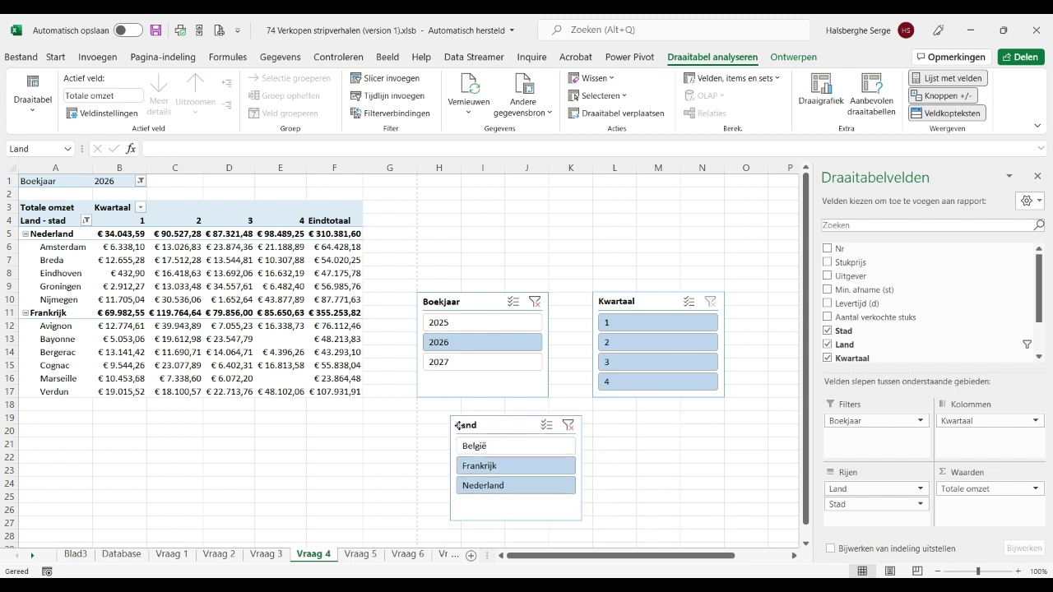
Deselect the slicer and switch to the Vraag 5 sheet
left_click(267, 442)
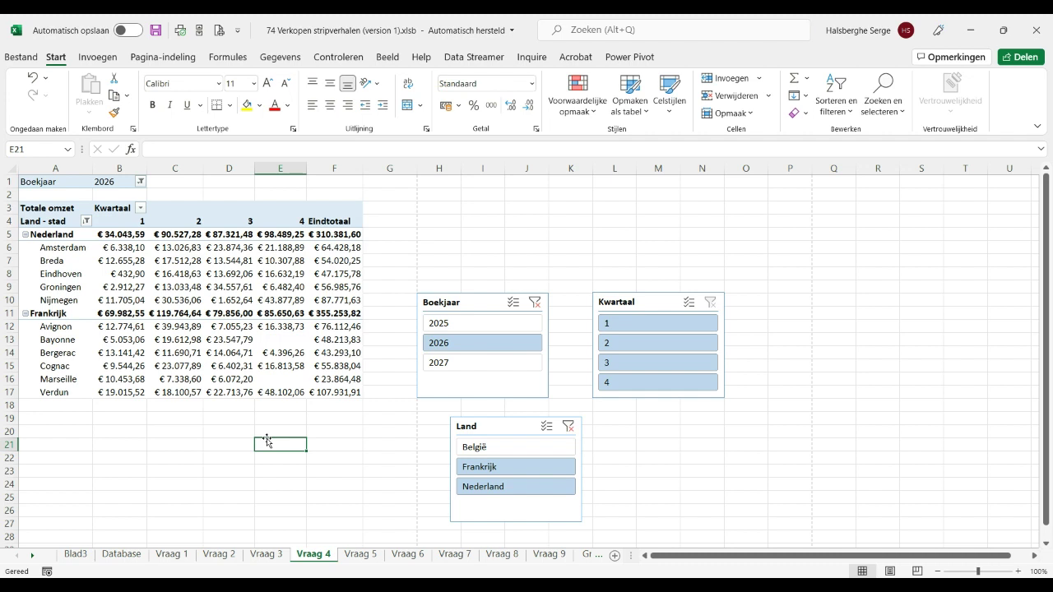
left_click(196, 260)
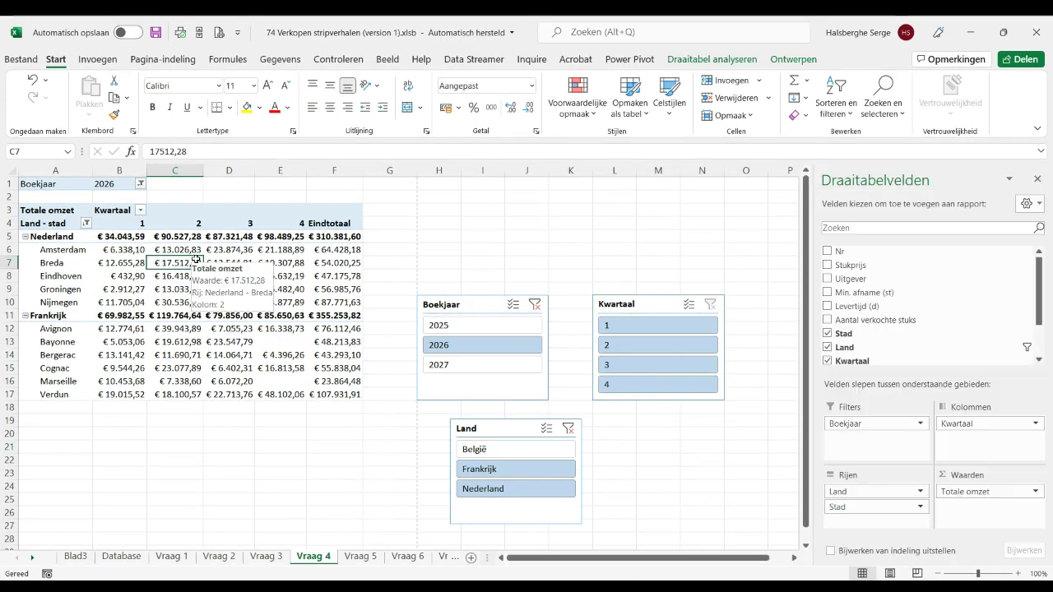
left_click(353, 559)
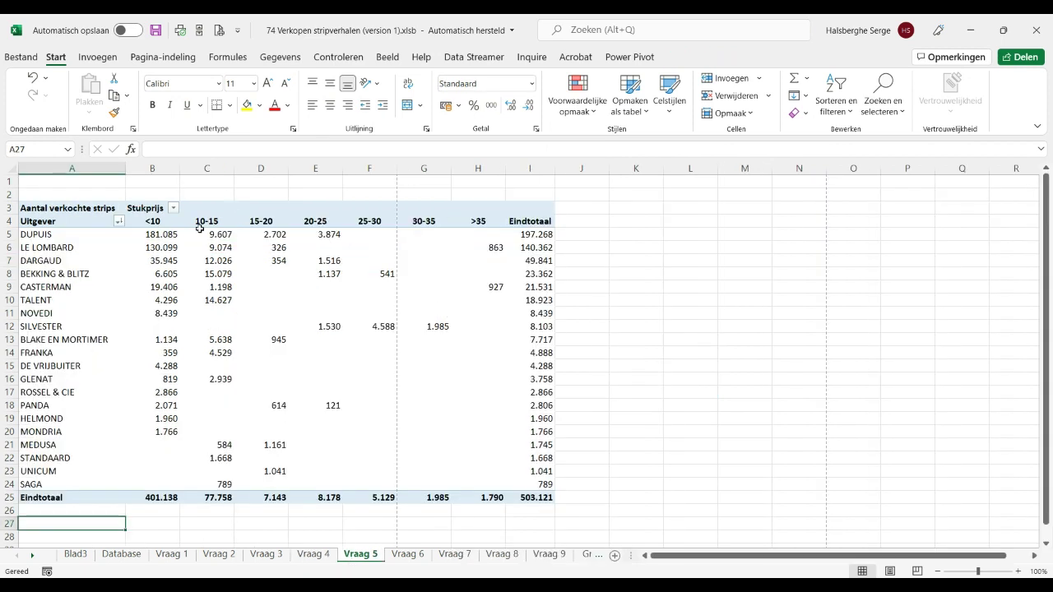
Group the Stukprijs column labels starting at 10, ending at 35, by 5
left_click(198, 243)
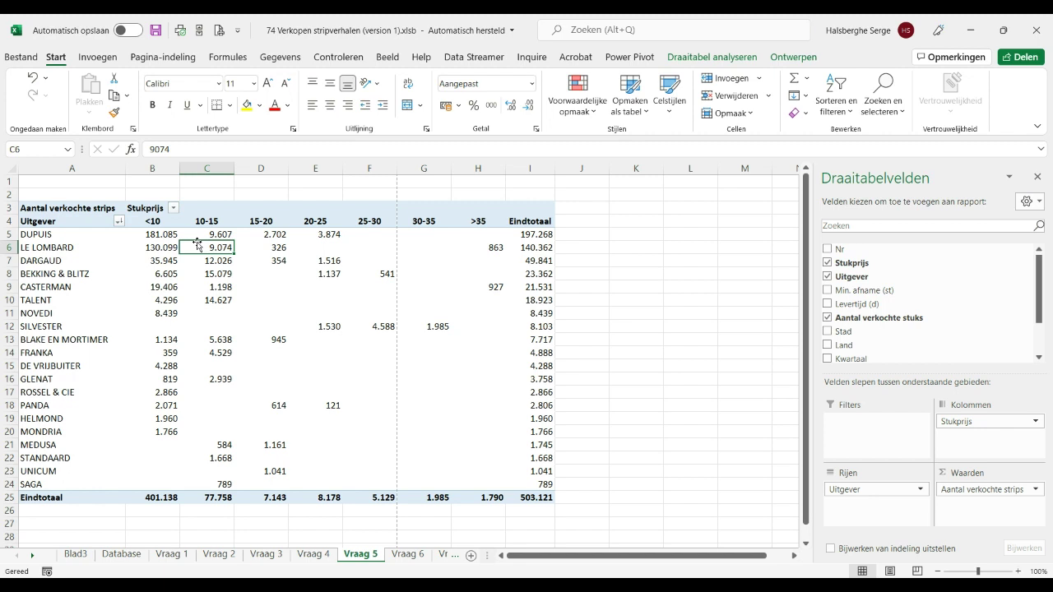
left_click(144, 217)
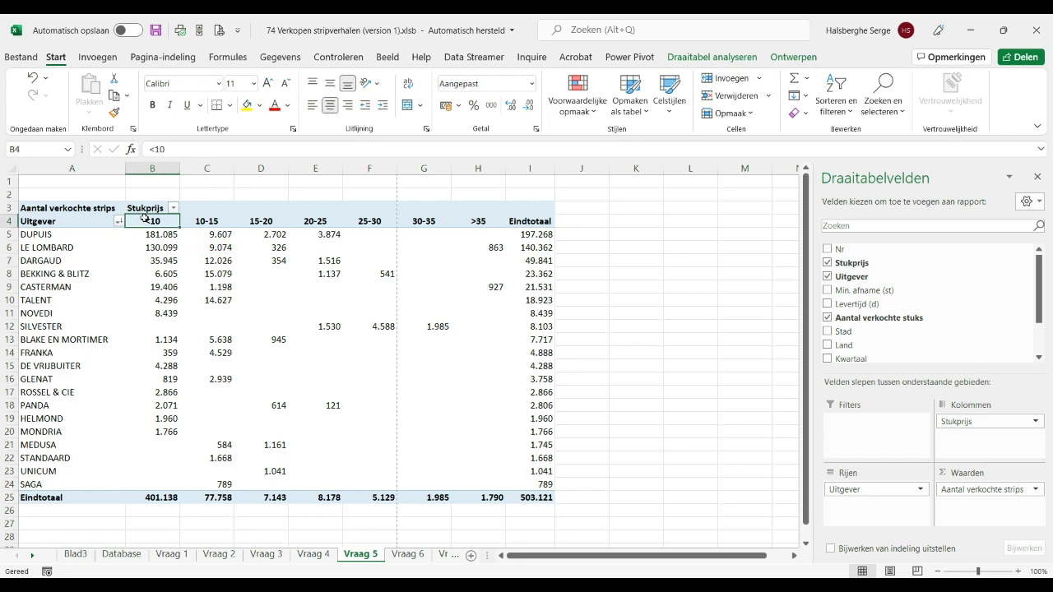
right_click(145, 217)
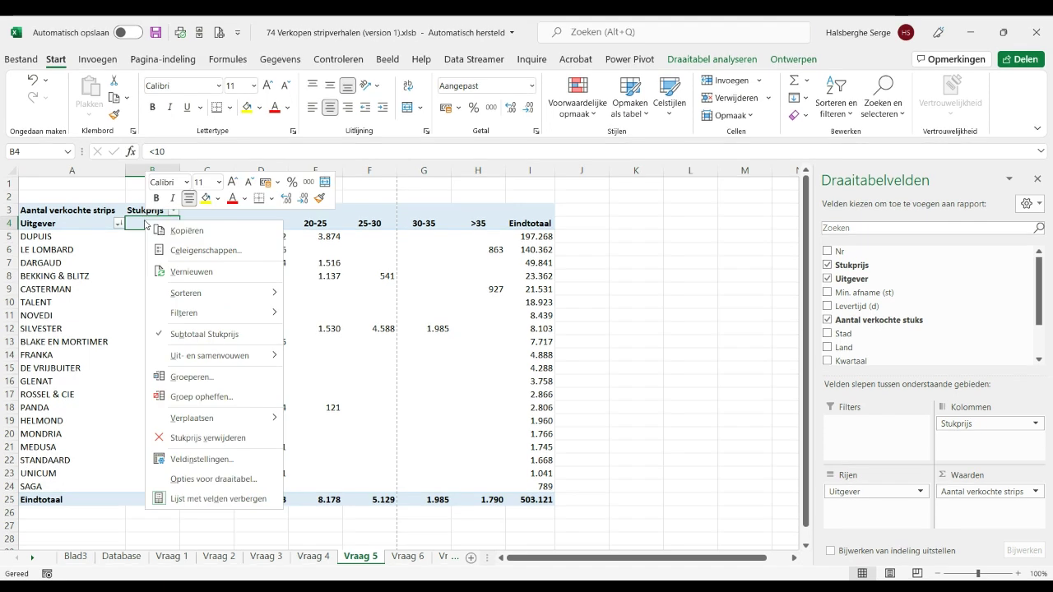
left_click(191, 377)
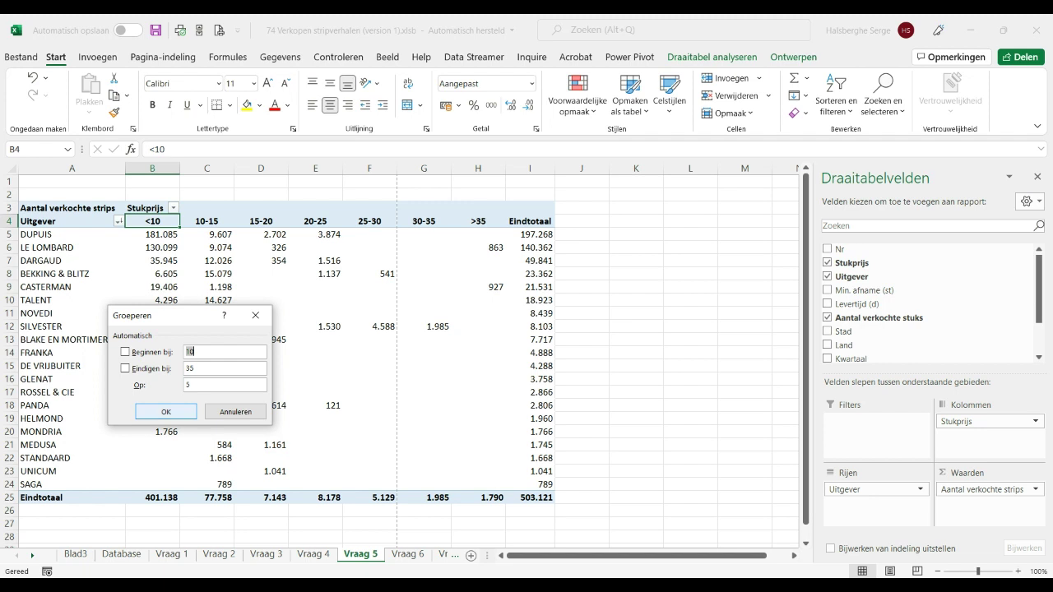
left_click(175, 415)
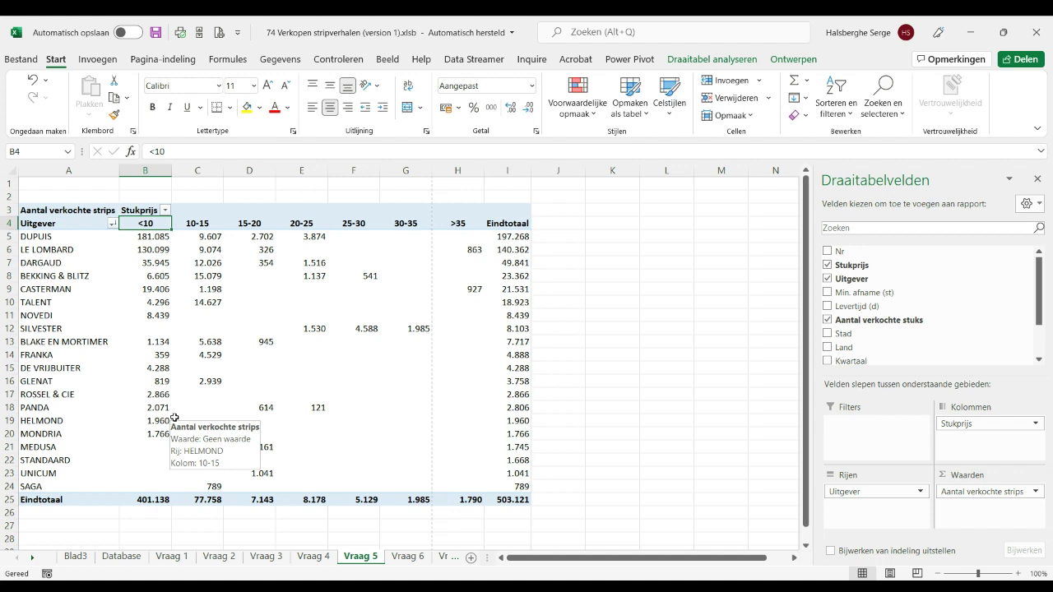
Sort Uitgever descending by Aantal verkochte strips, then switch to the Vraag 6 sheet
left_click(114, 223)
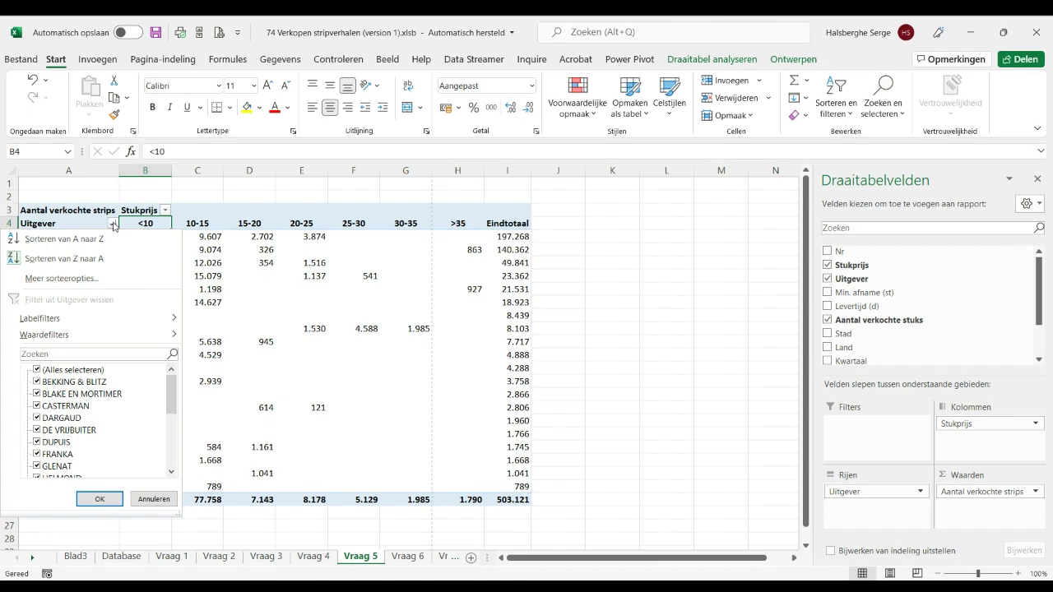
left_click(80, 279)
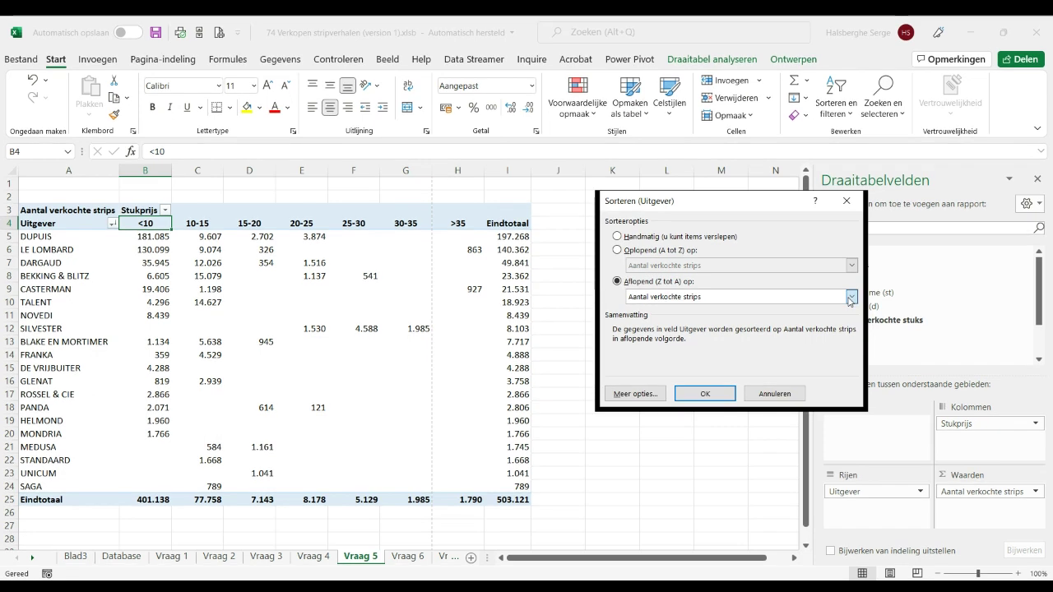
left_click(851, 298)
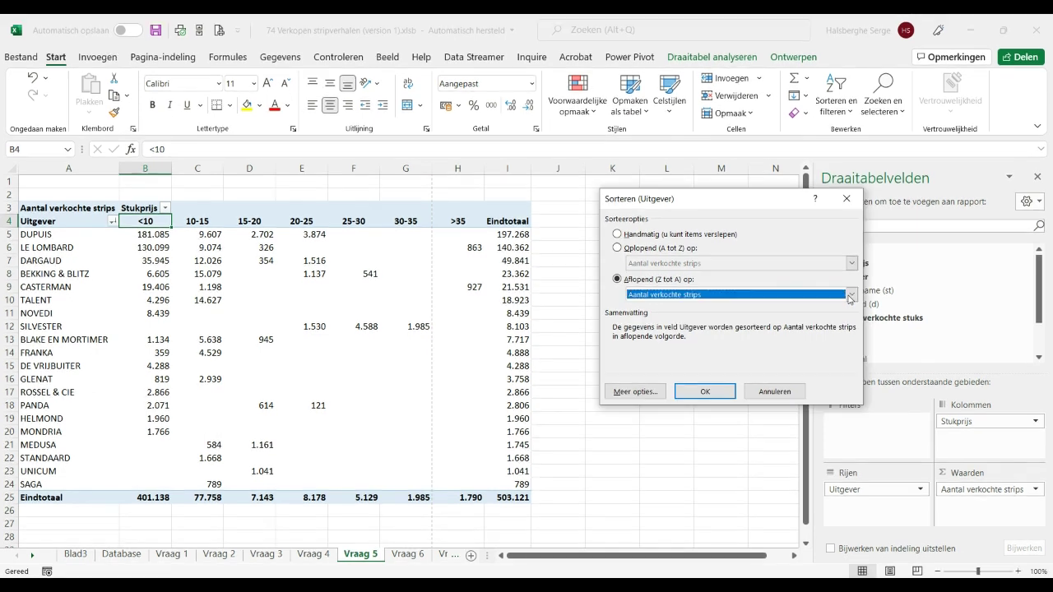
left_click(706, 392)
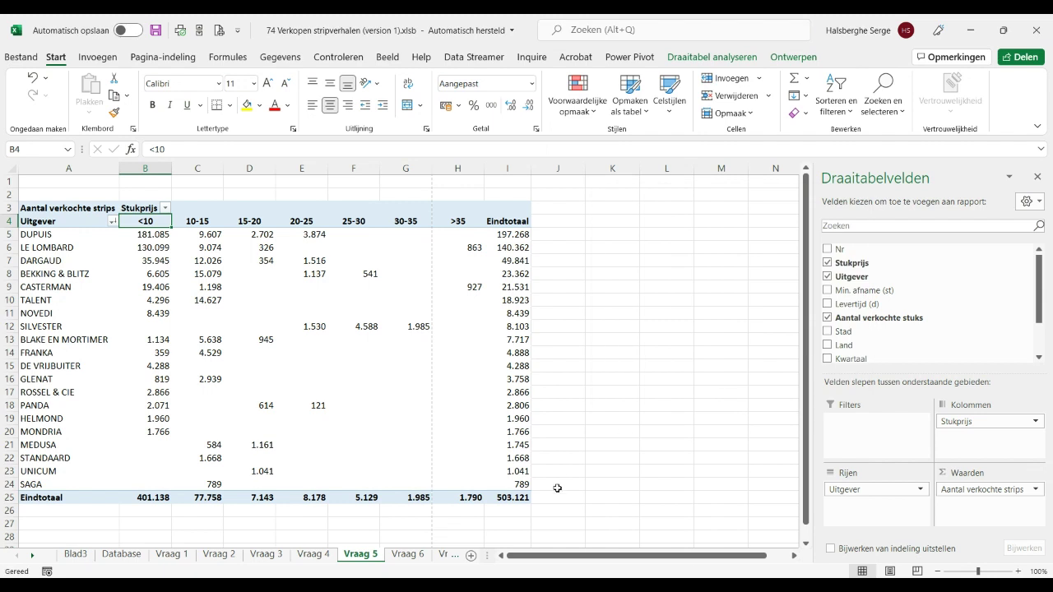
left_click(403, 555)
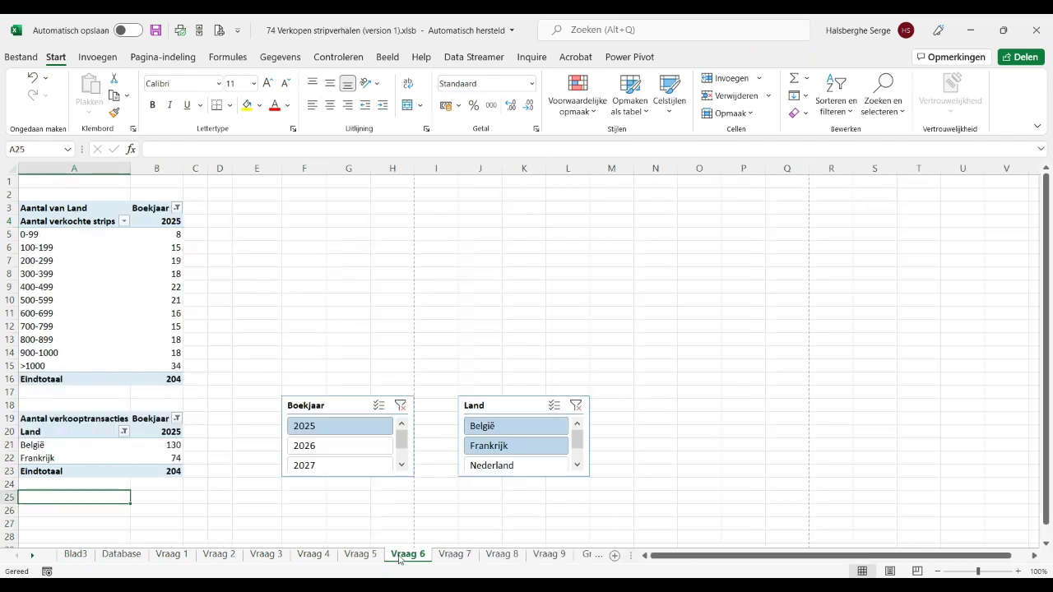
Group the strips-sold row labels starting at 0, ending at 1000, by 100
left_click(145, 257)
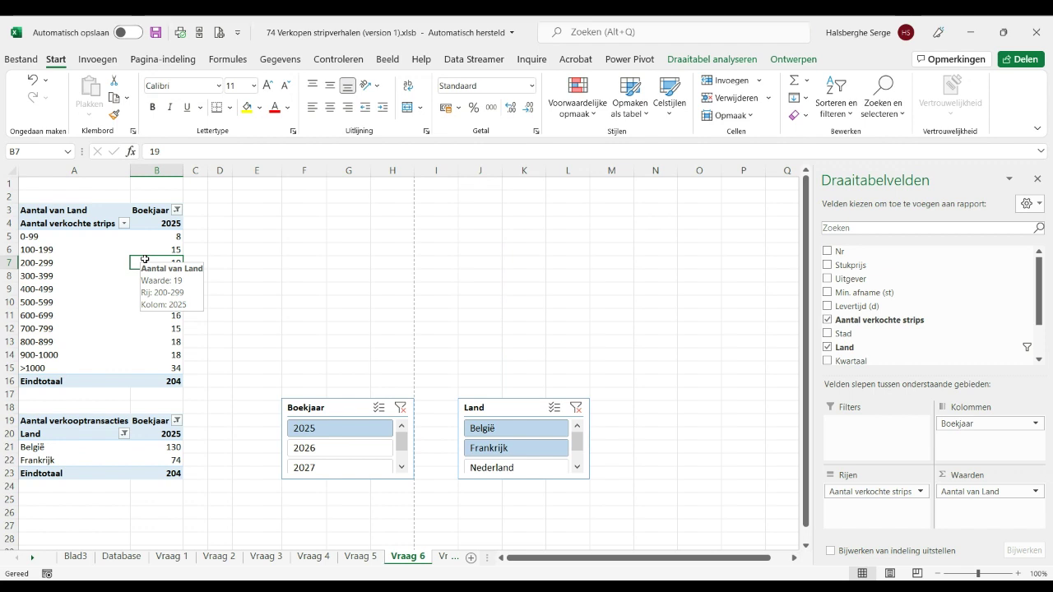
left_click(50, 235)
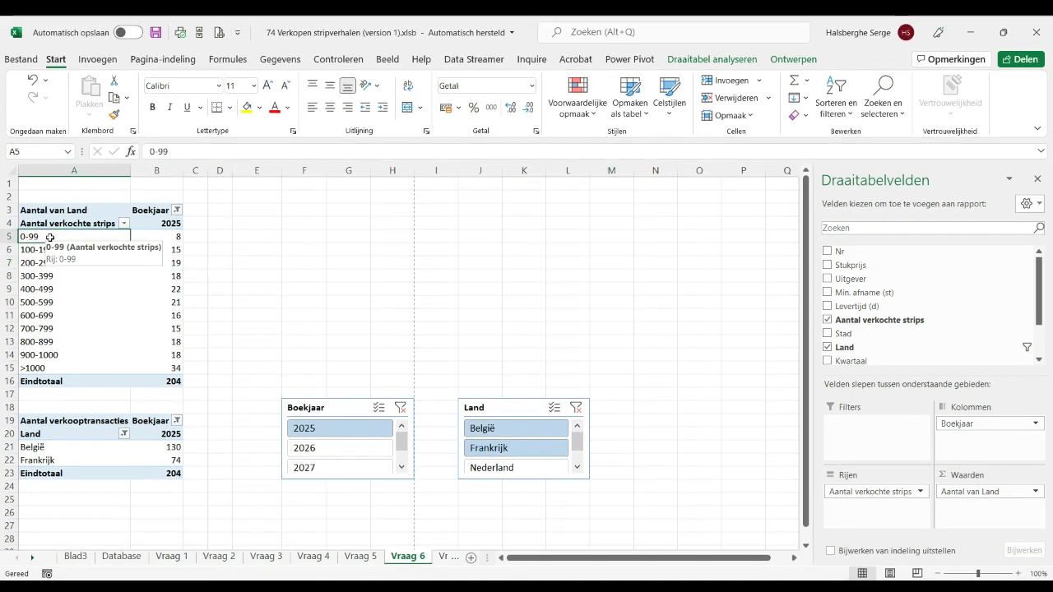
right_click(50, 237)
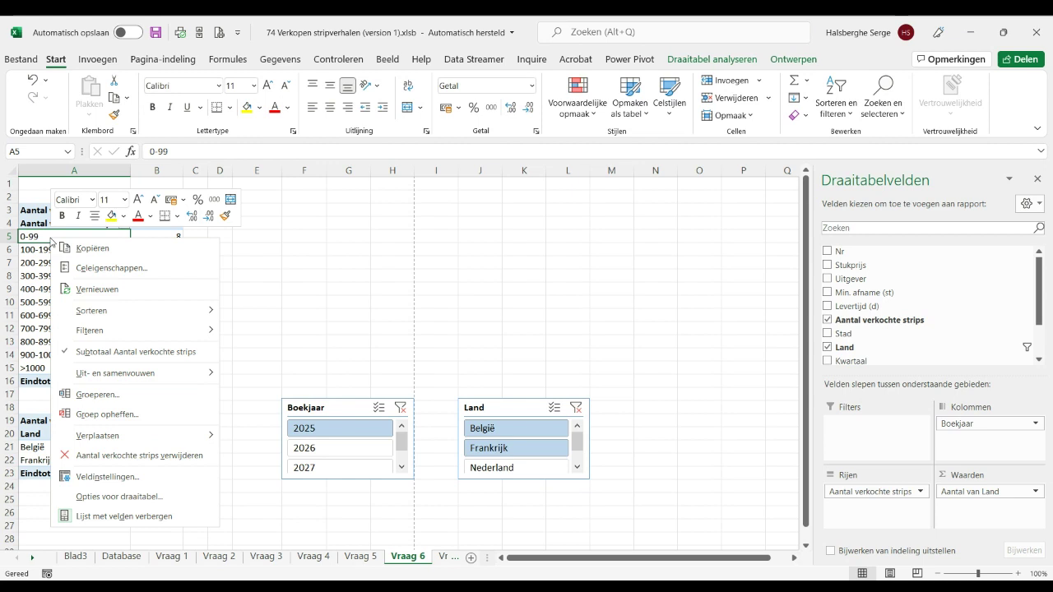
left_click(97, 395)
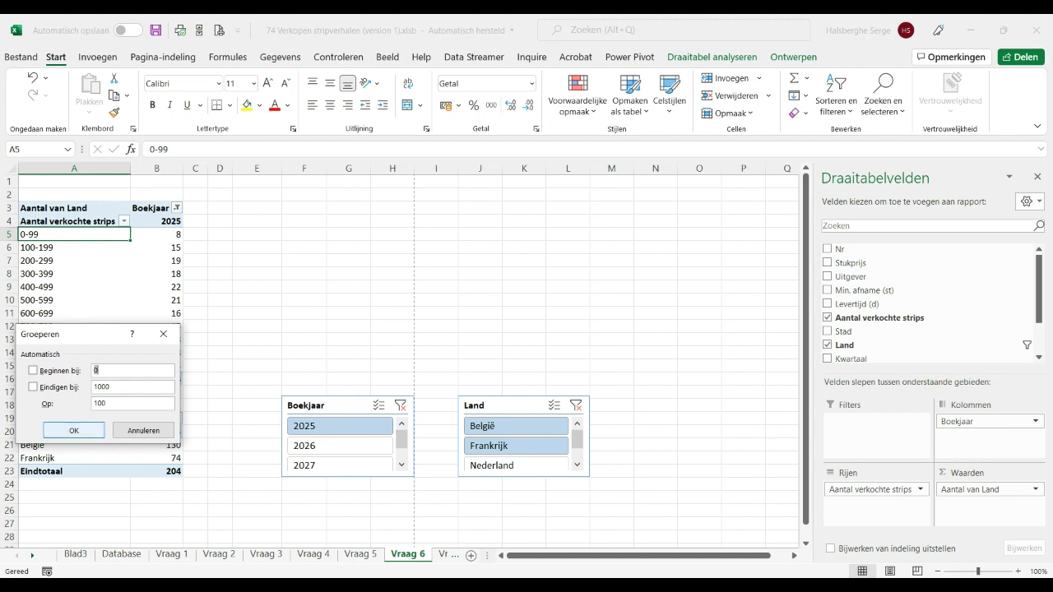
left_click(74, 430)
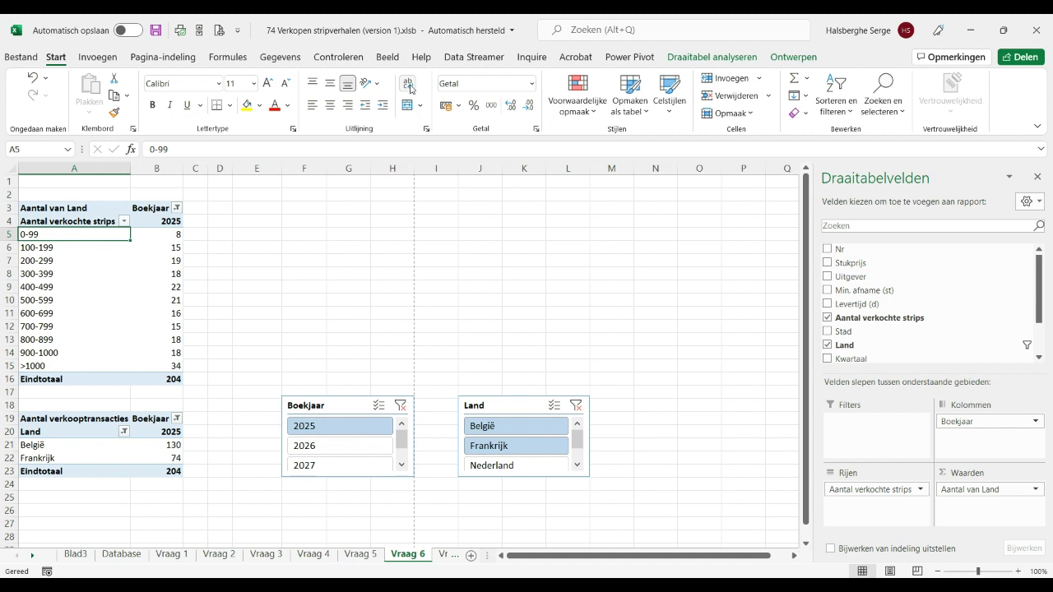
left_click(682, 61)
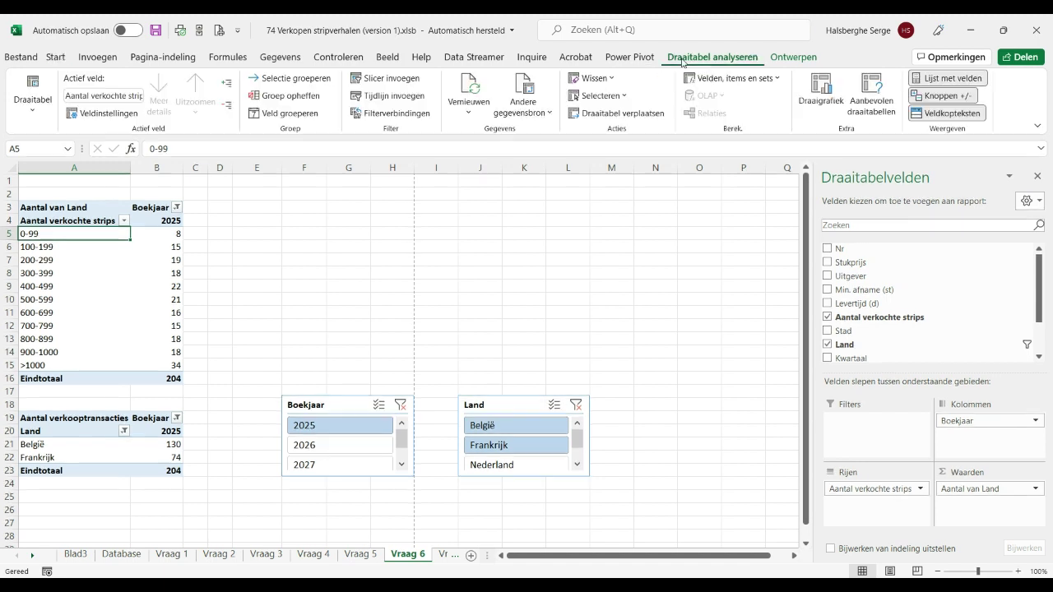
left_click(385, 81)
left_click_drag(506, 409, 284, 224)
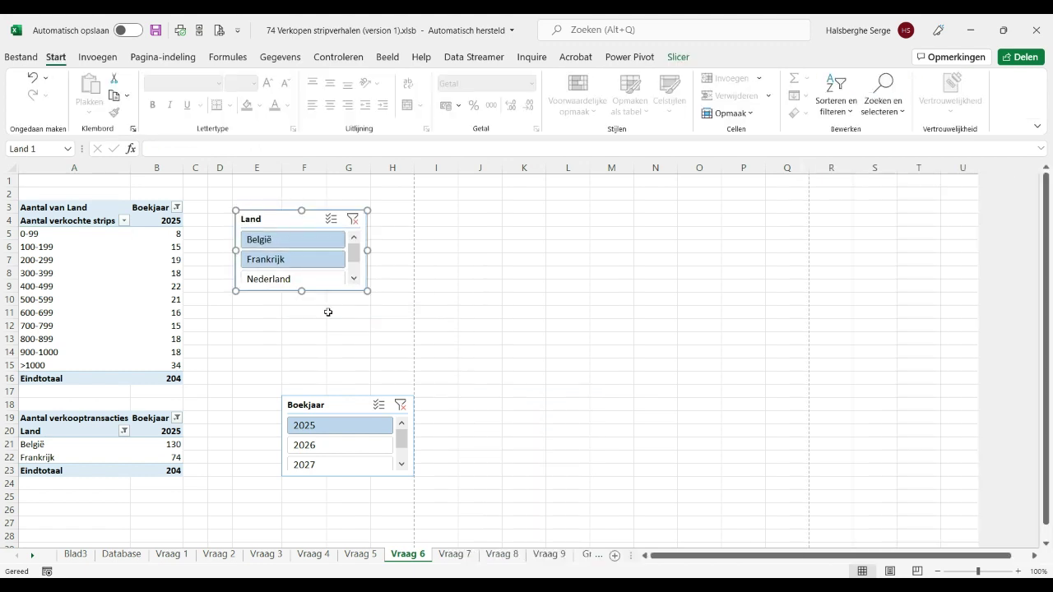
left_click_drag(340, 404, 294, 331)
left_click(267, 443)
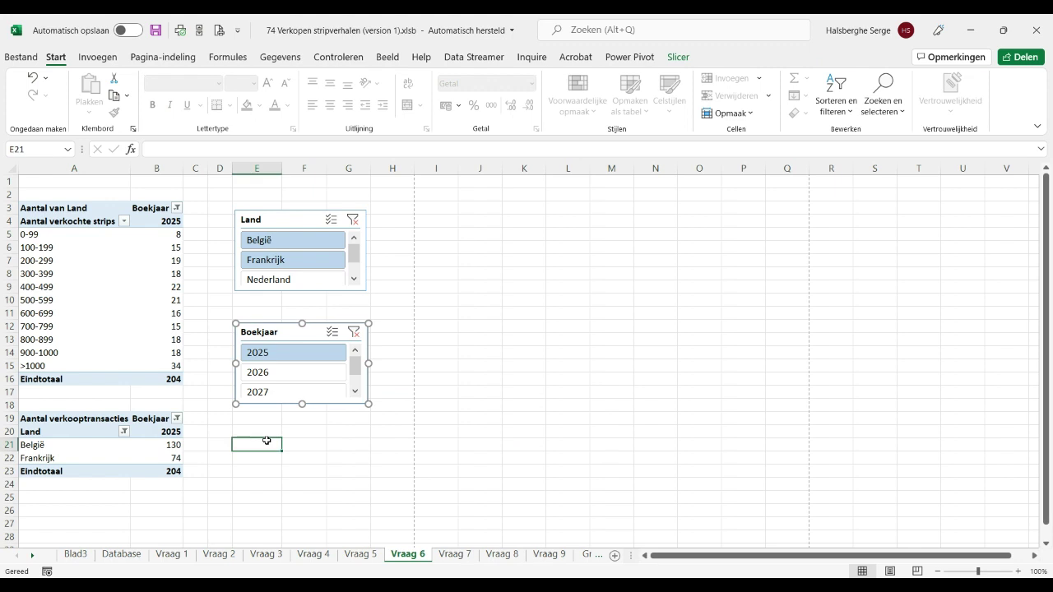
left_click(287, 218)
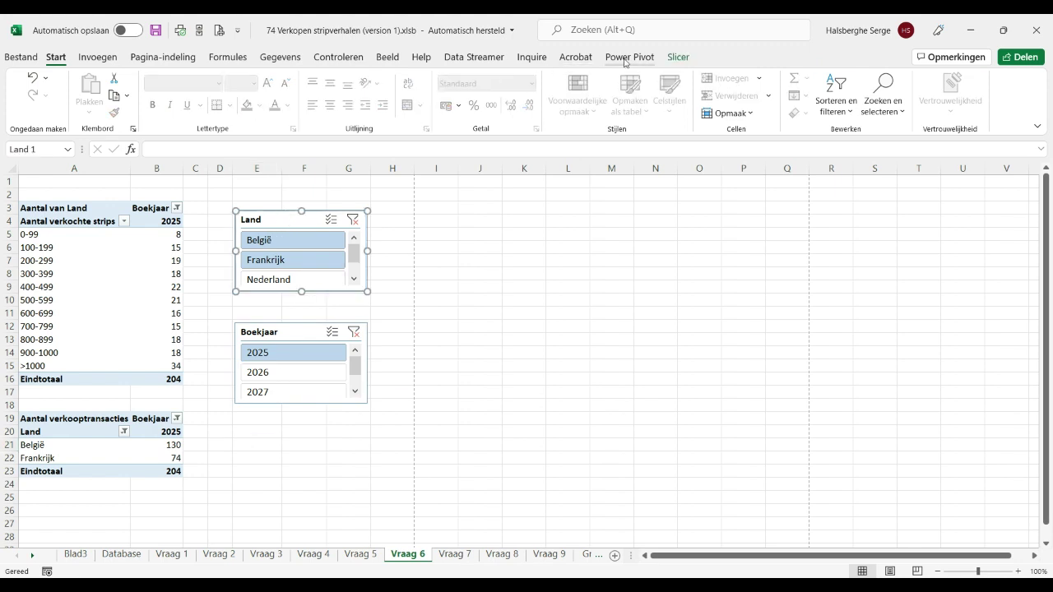
left_click(678, 58)
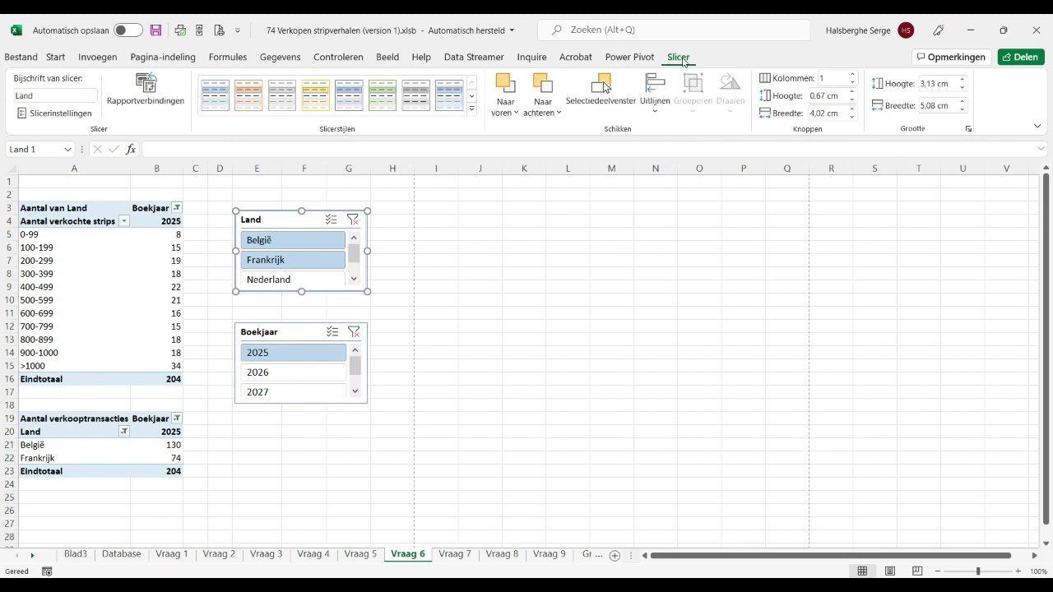
left_click(146, 86)
left_click(305, 334)
left_click(149, 104)
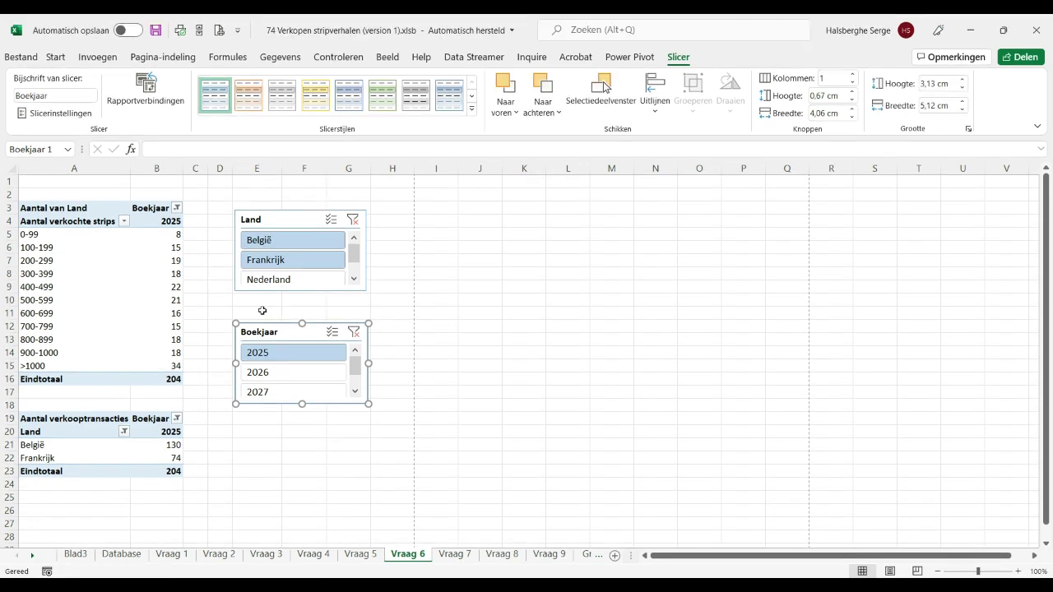
left_click(150, 291)
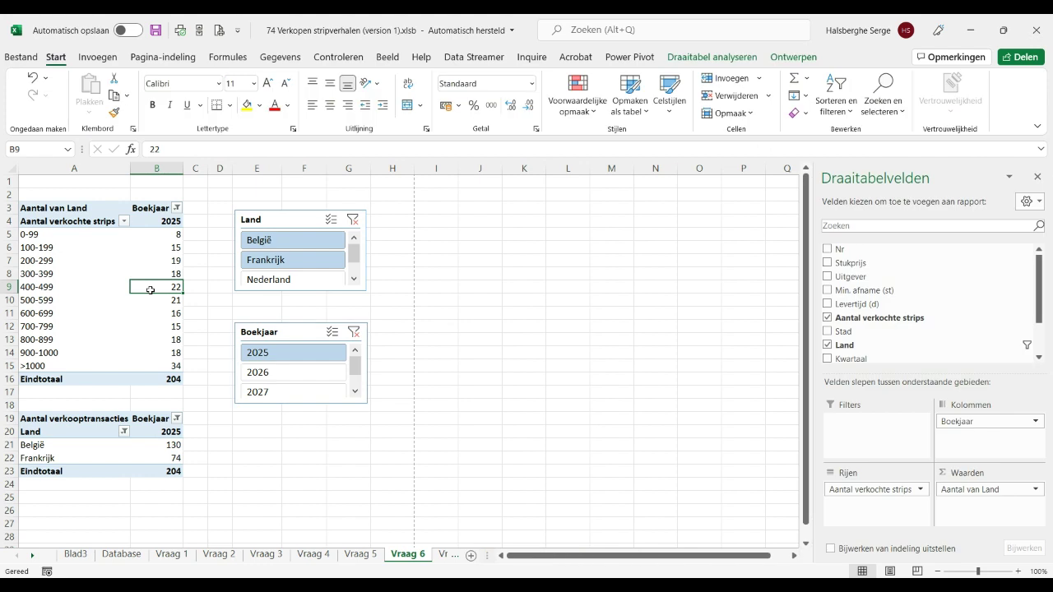
right_click(150, 290)
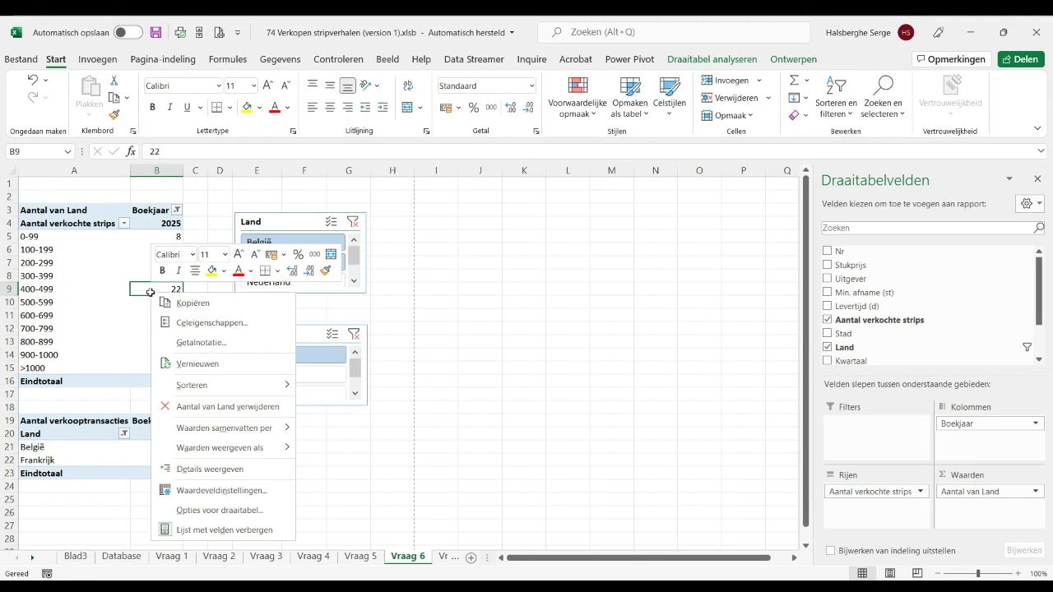
left_click(190, 511)
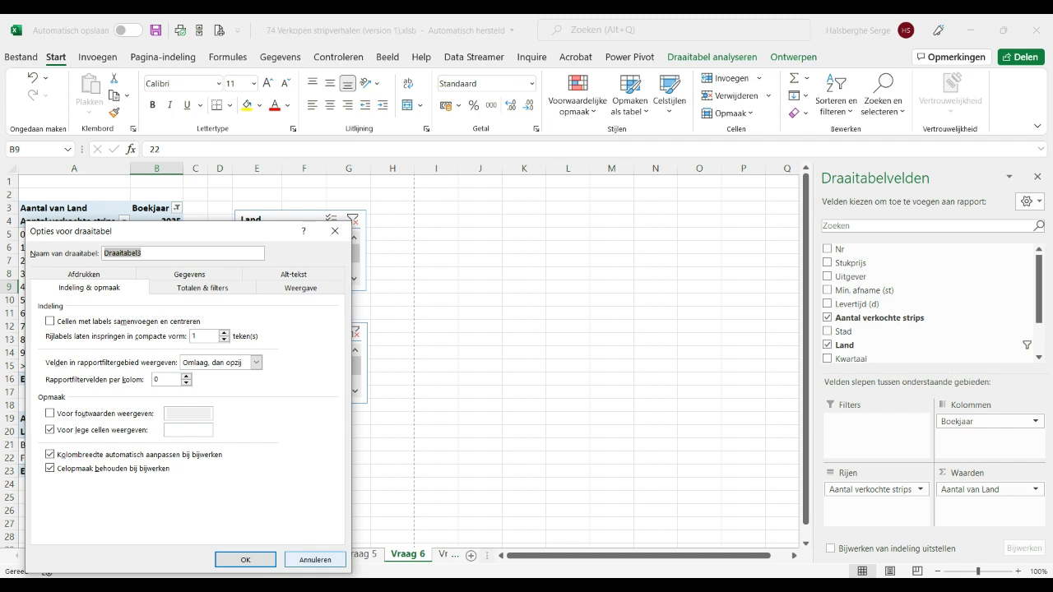
left_click(316, 561)
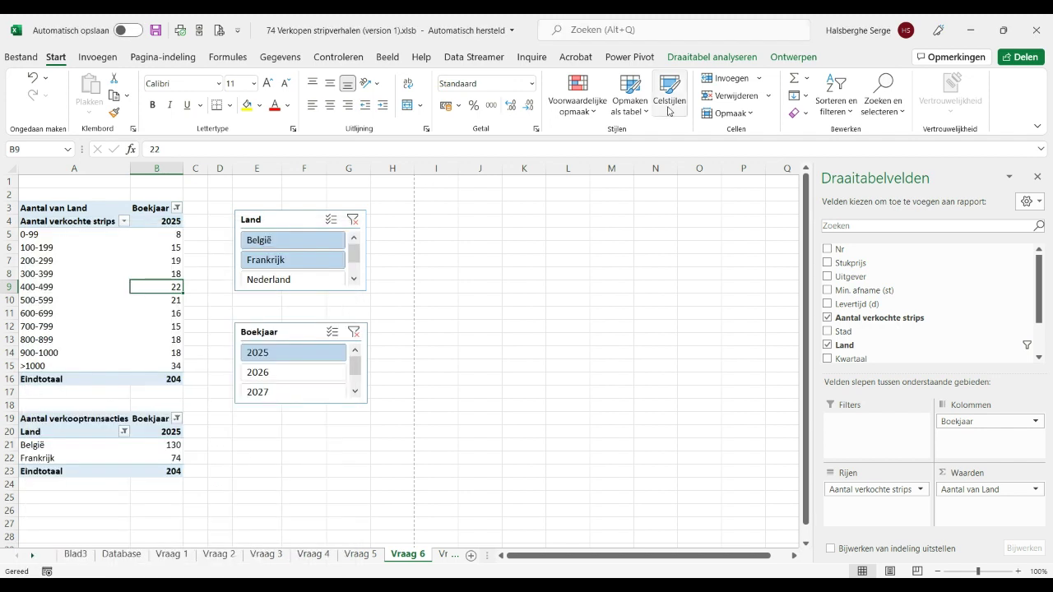
left_click(709, 56)
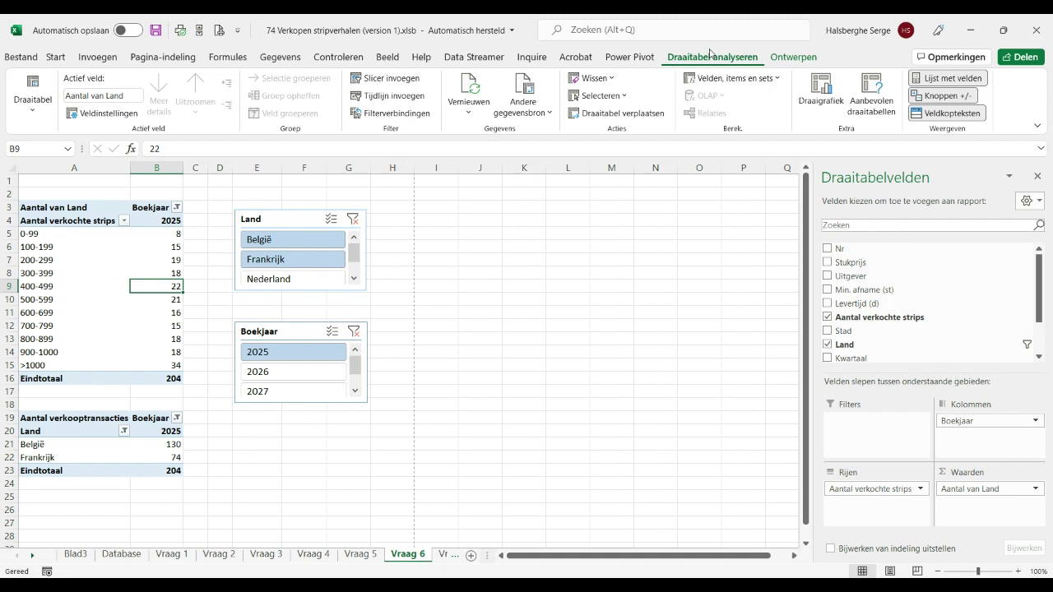
left_click(31, 113)
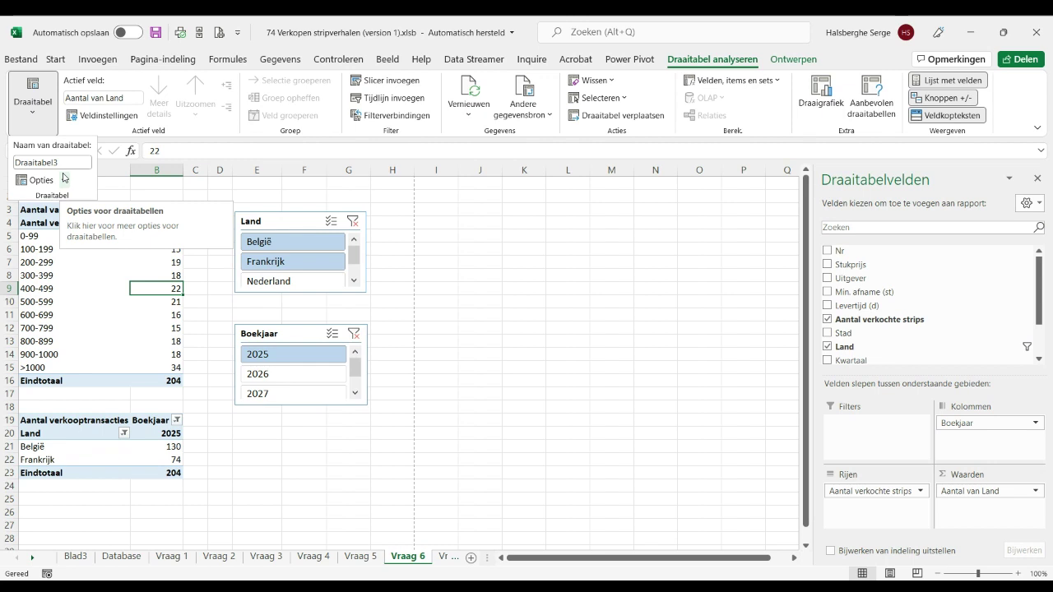
left_click(246, 442)
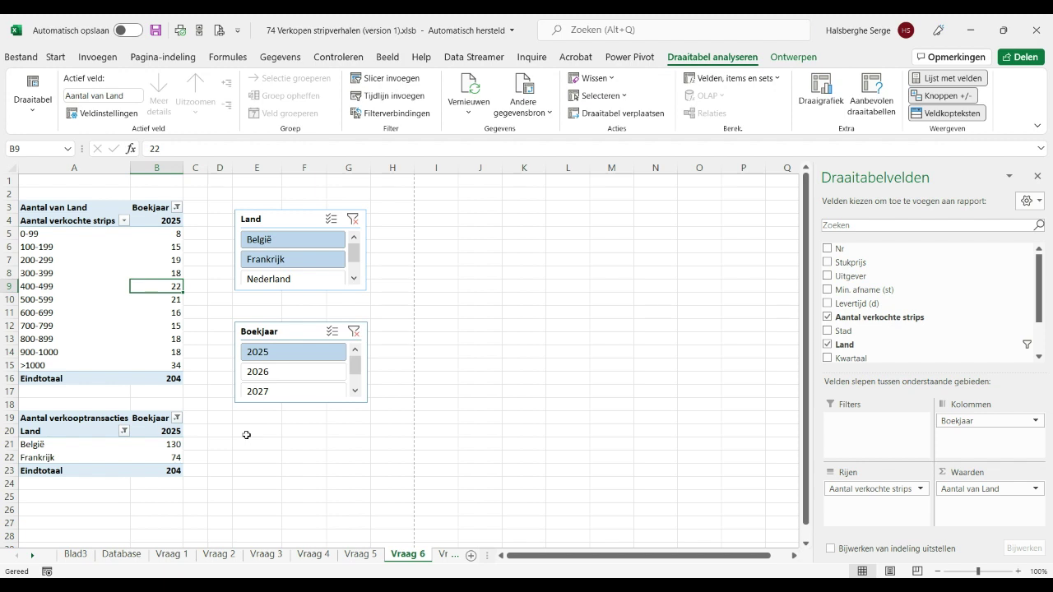
Open the Vraag 7 sheet and bring up Value Field Settings for its percentage values
left_click(33, 556)
left_click(33, 557)
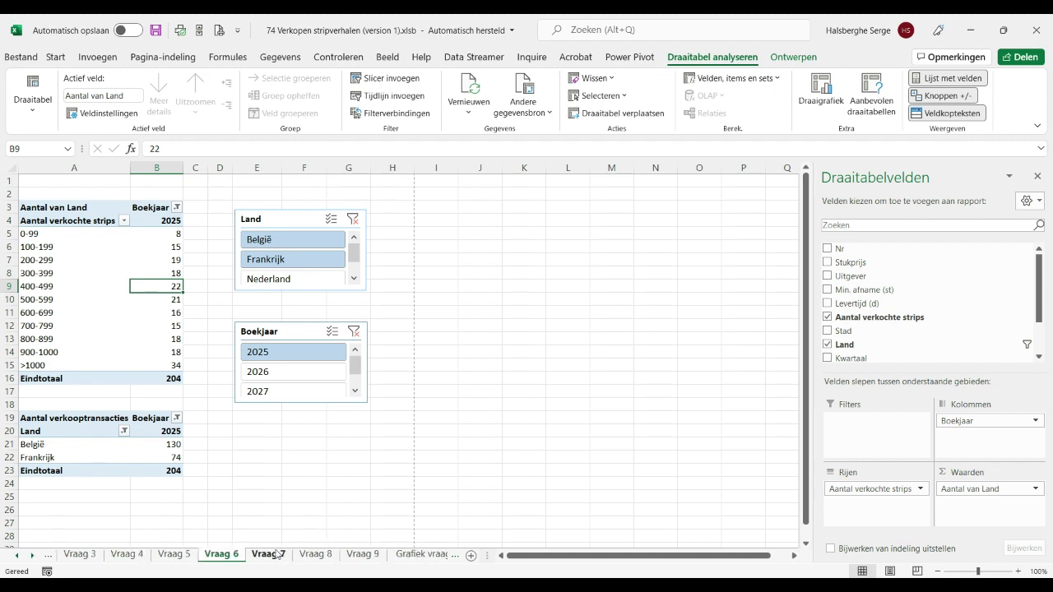
left_click(278, 556)
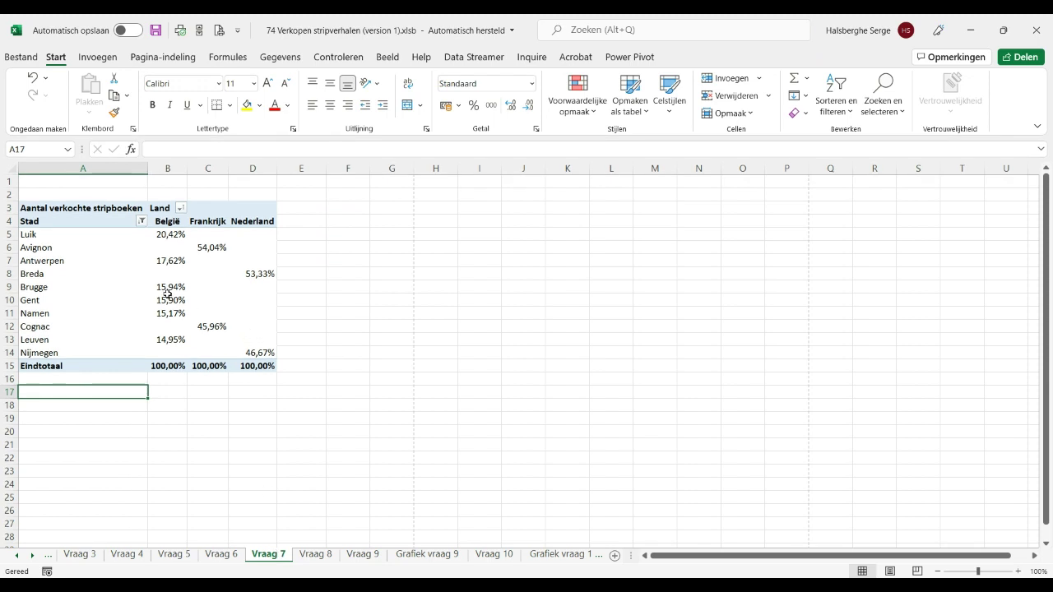
left_click(168, 298)
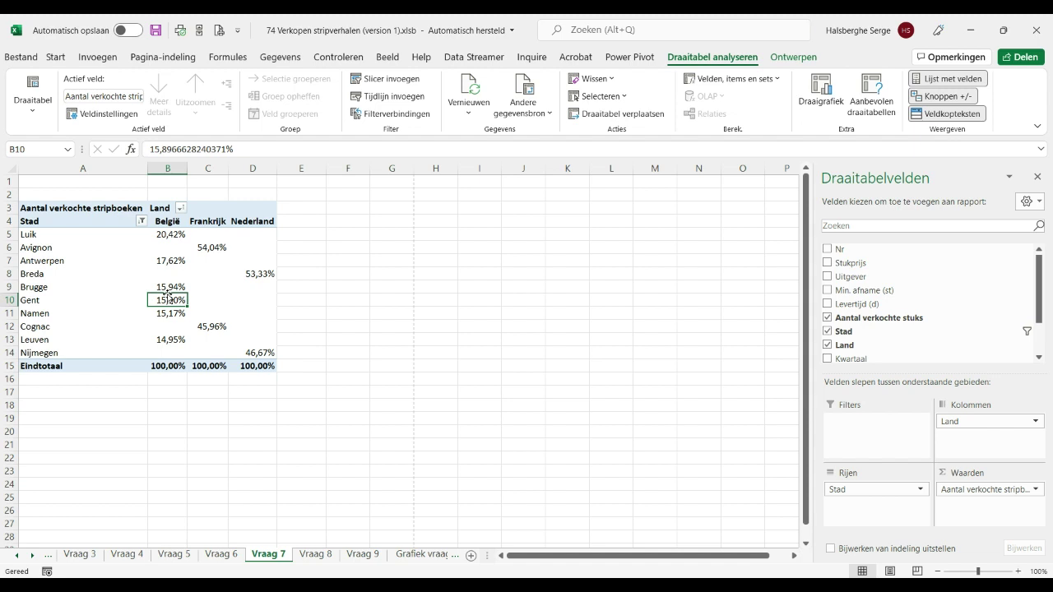
left_click(1038, 489)
left_click(1005, 474)
left_click(142, 224)
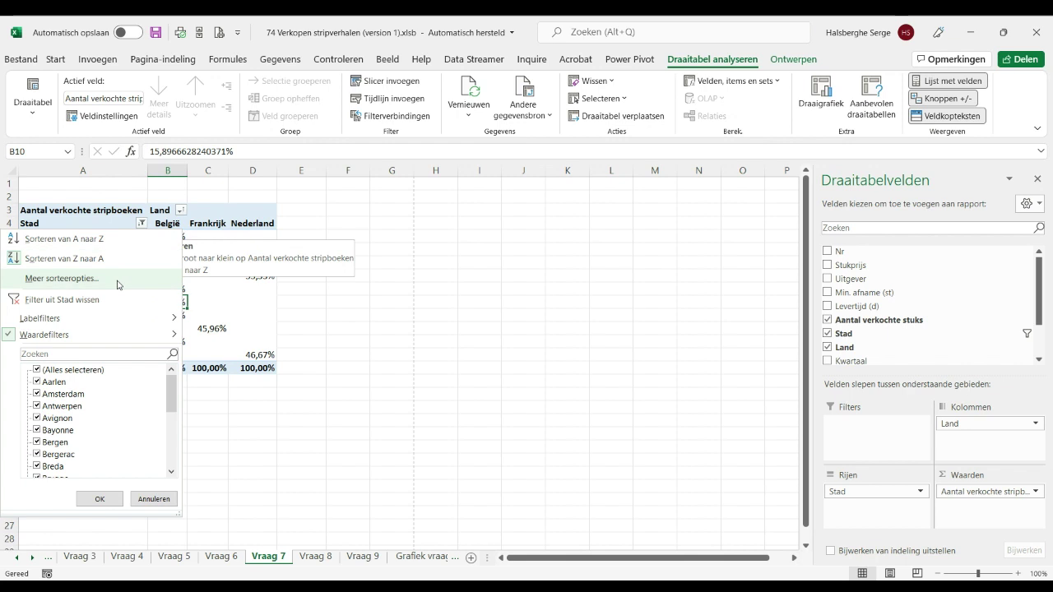
mouse_move(49, 334)
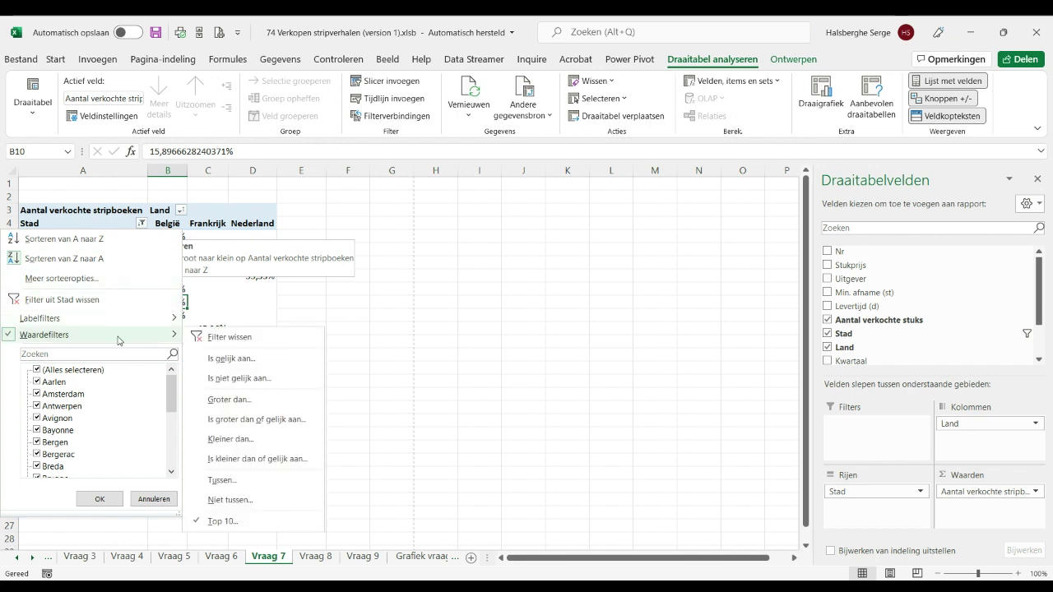
left_click(221, 522)
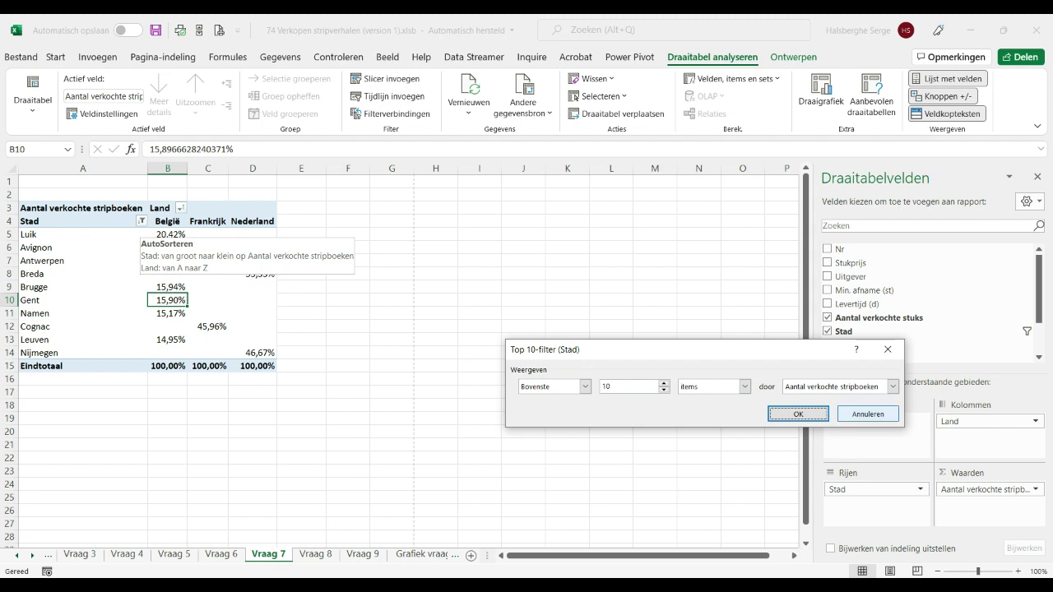
left_click(865, 414)
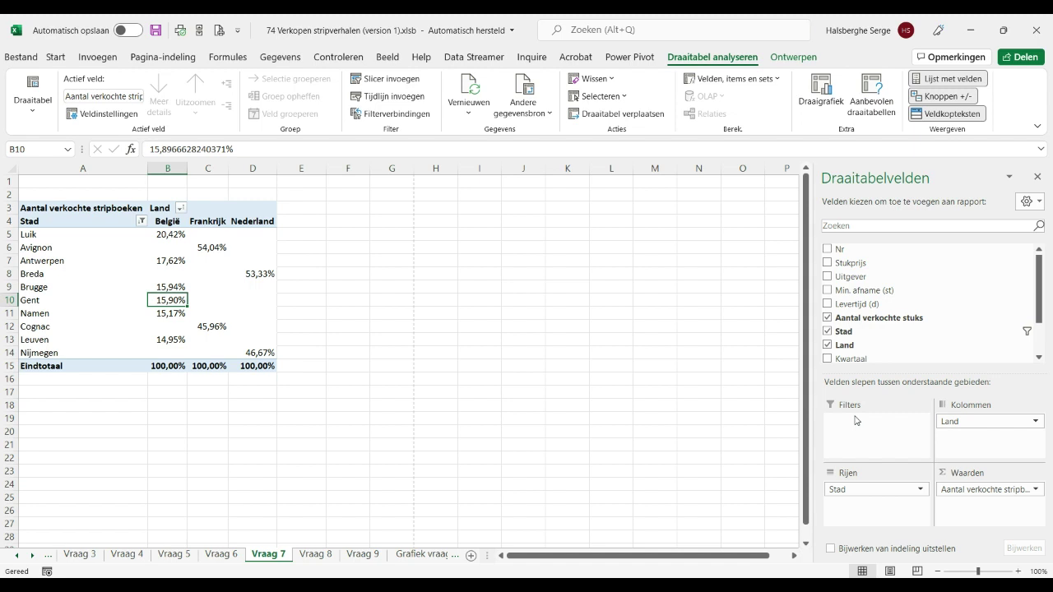
left_click(318, 556)
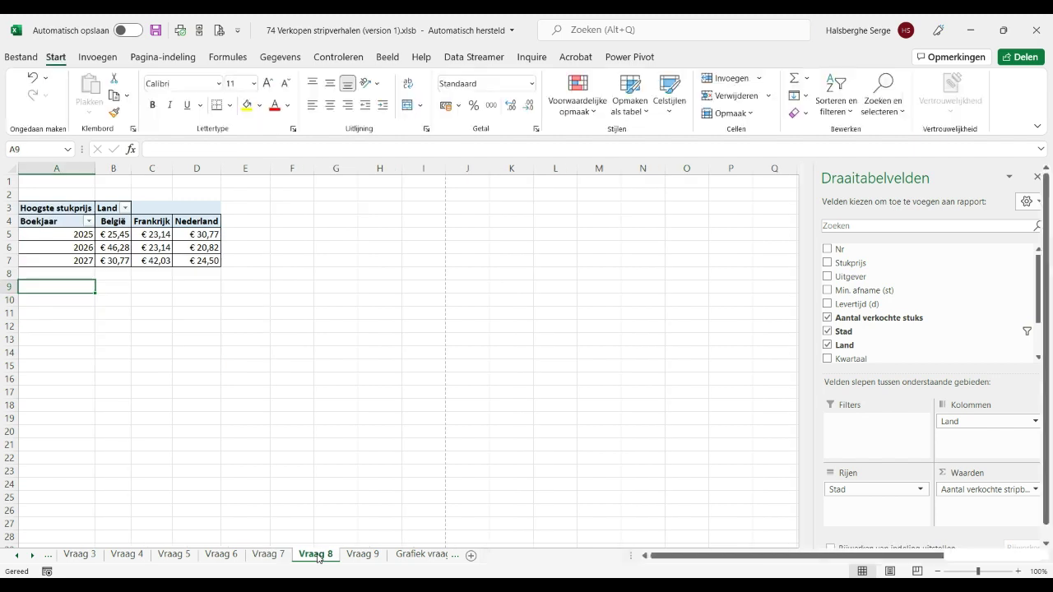
On Vraag 8, open Value Field Settings for the Hoogste stukprijs field
left_click(144, 247)
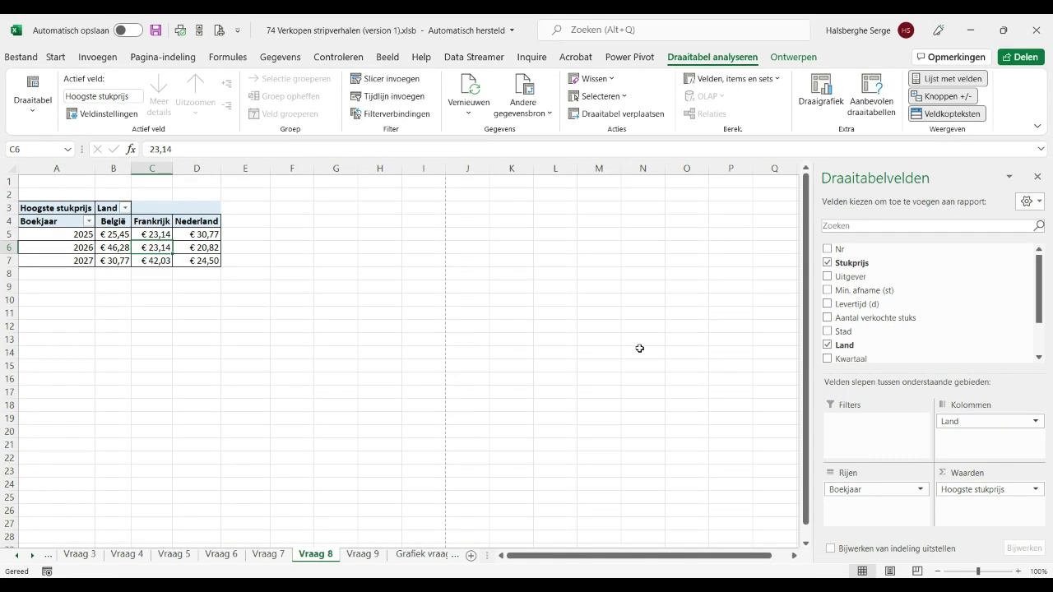
left_click(1038, 492)
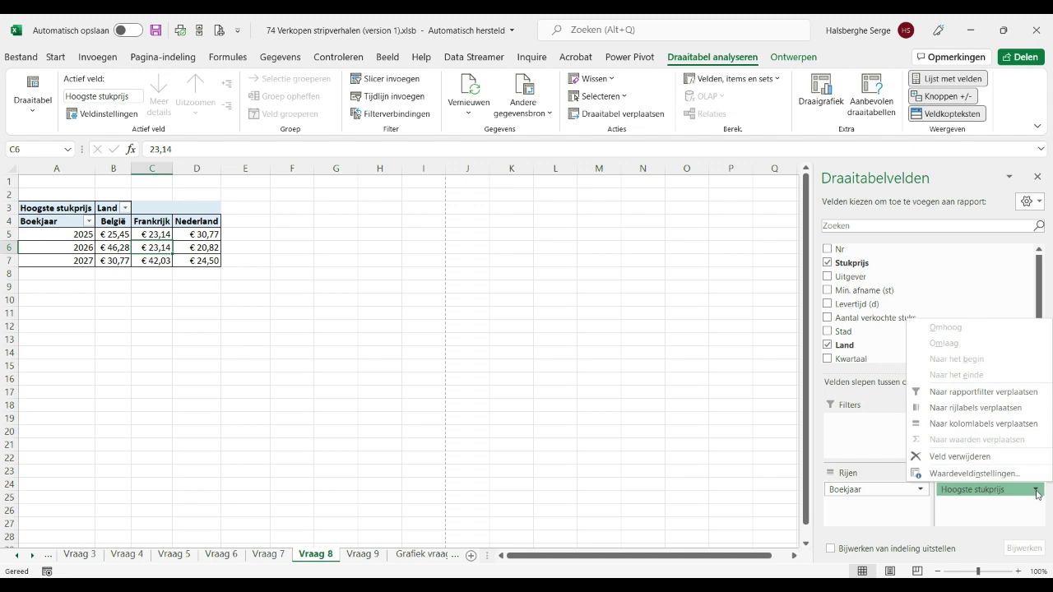
left_click(999, 475)
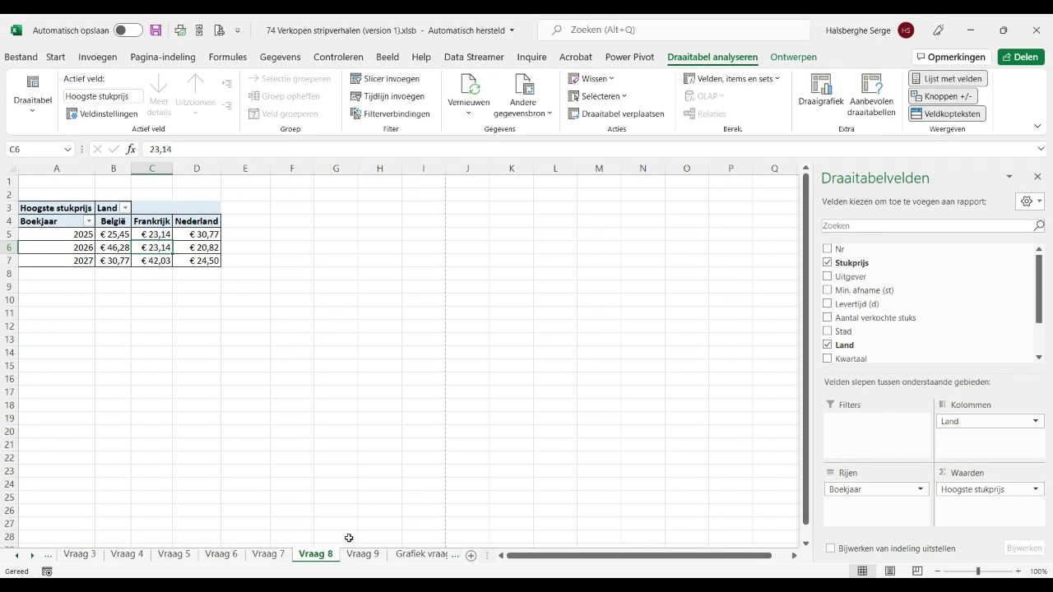
left_click(19, 556)
left_click(18, 556)
left_click(18, 556)
left_click(18, 557)
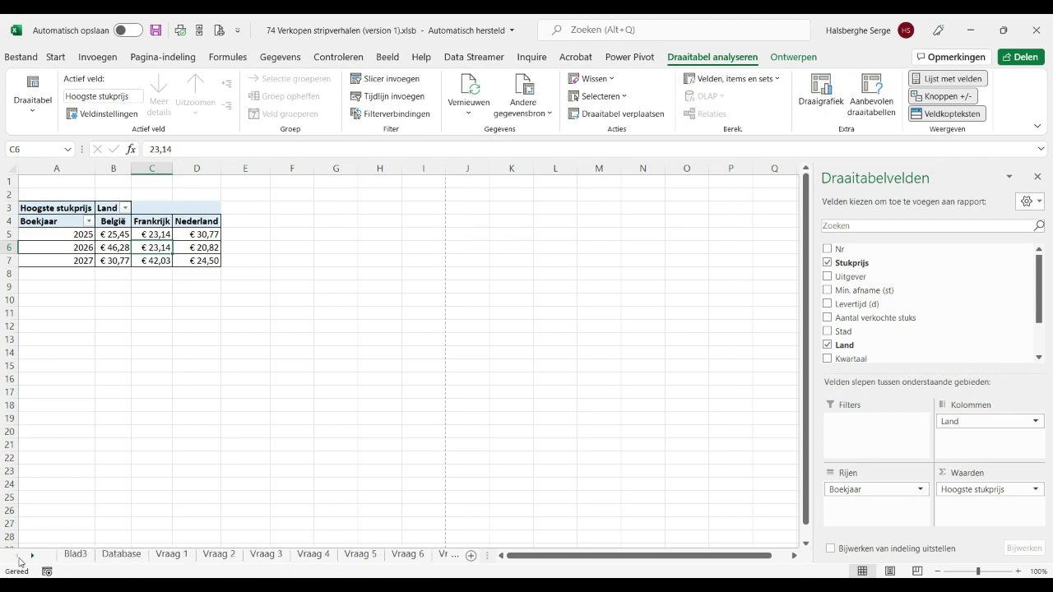
Create a blank pivot chart from the Database data on new sheet Blad4
left_click(131, 561)
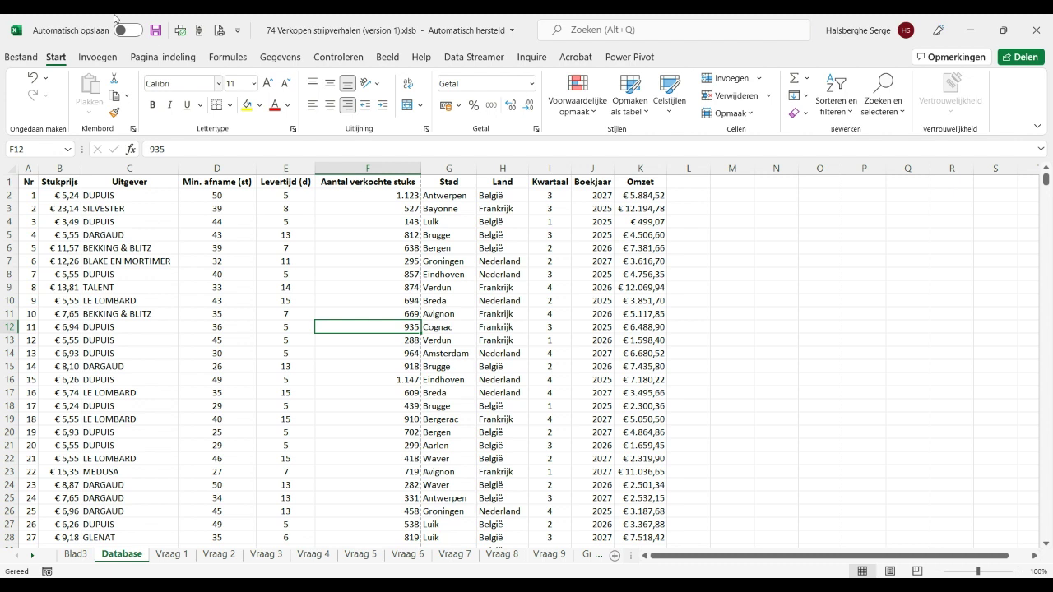
left_click(97, 58)
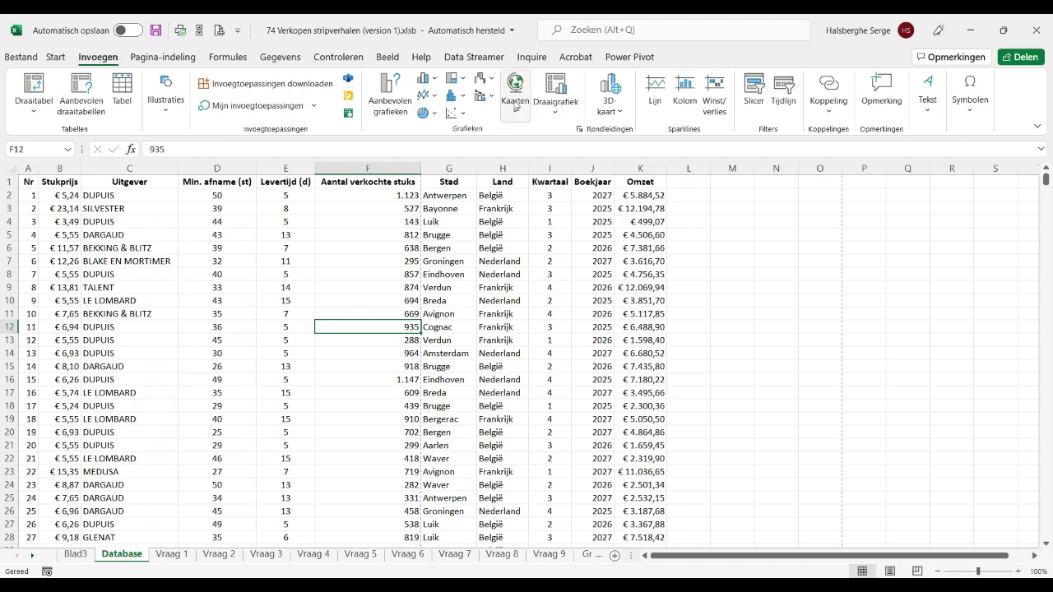
left_click(555, 116)
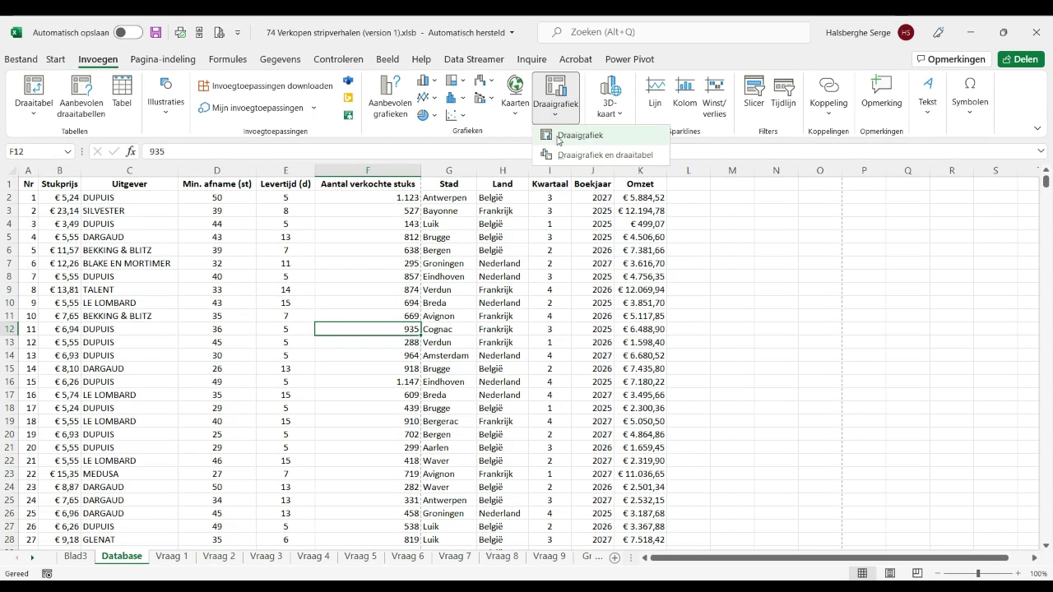
left_click(558, 136)
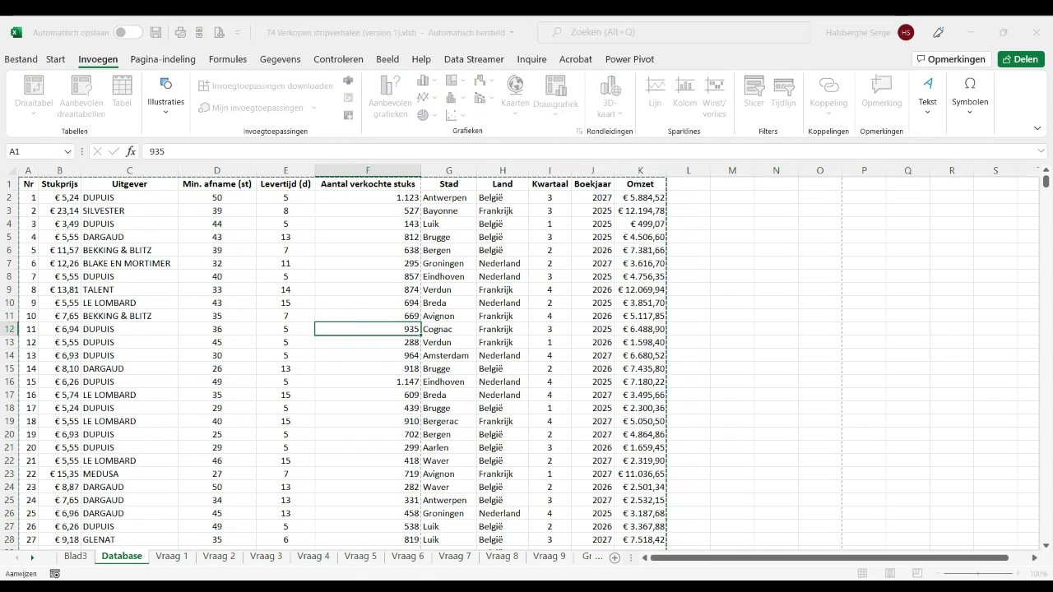
key("Escape")
left_click(757, 489)
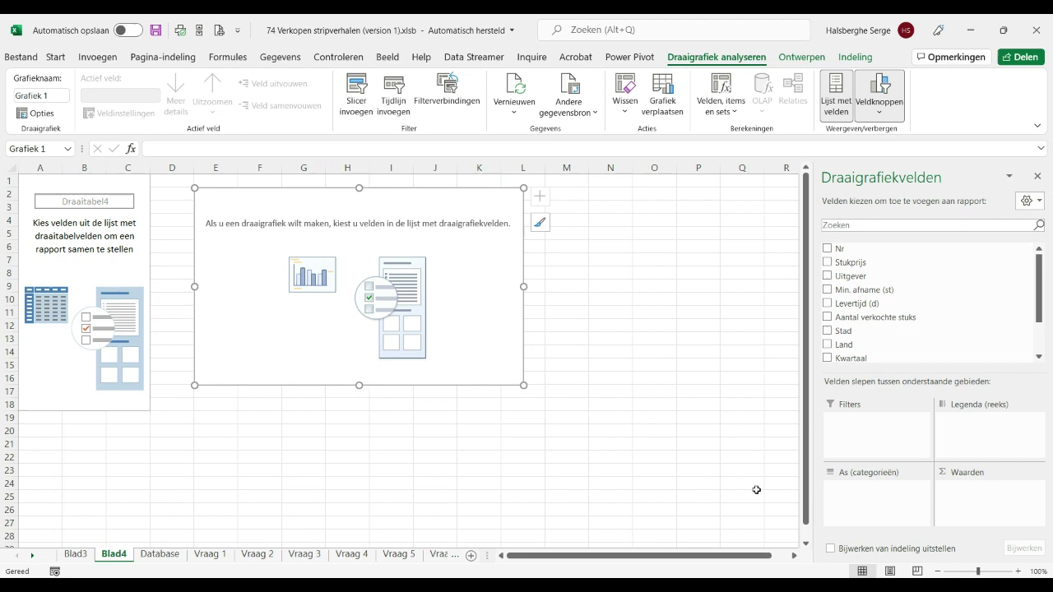
Bring up the Grafiek vraag 9 sheet with the 'Evolutie van de omzet' chart
left_click(33, 556)
left_click(32, 556)
left_click(33, 556)
left_click(33, 556)
left_click(304, 556)
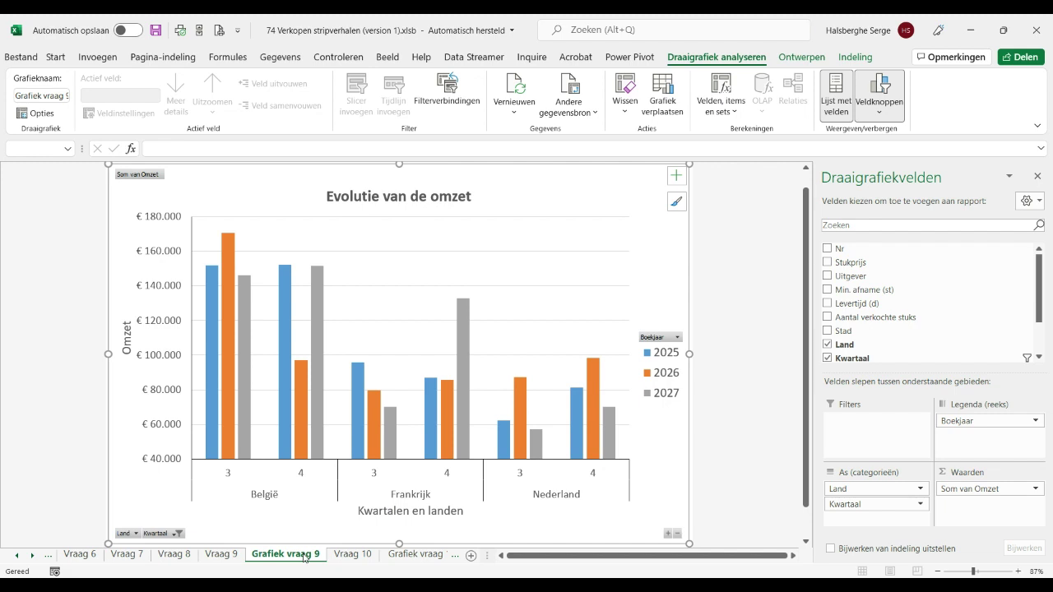
Show the Grafiek vraag 10 sheet with its 3D pie chart of omzet per Land
left_click(433, 558)
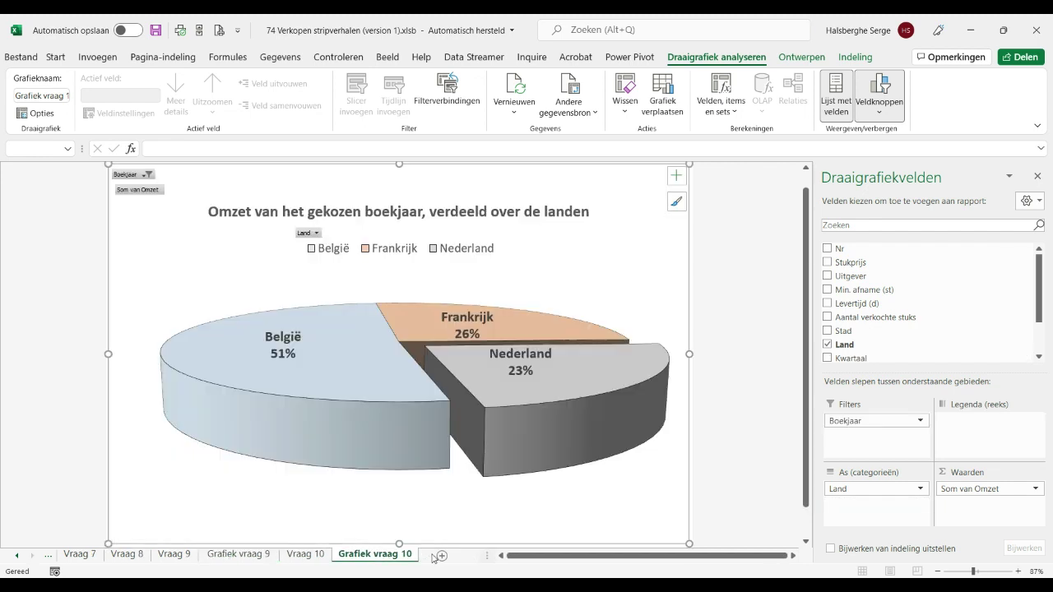